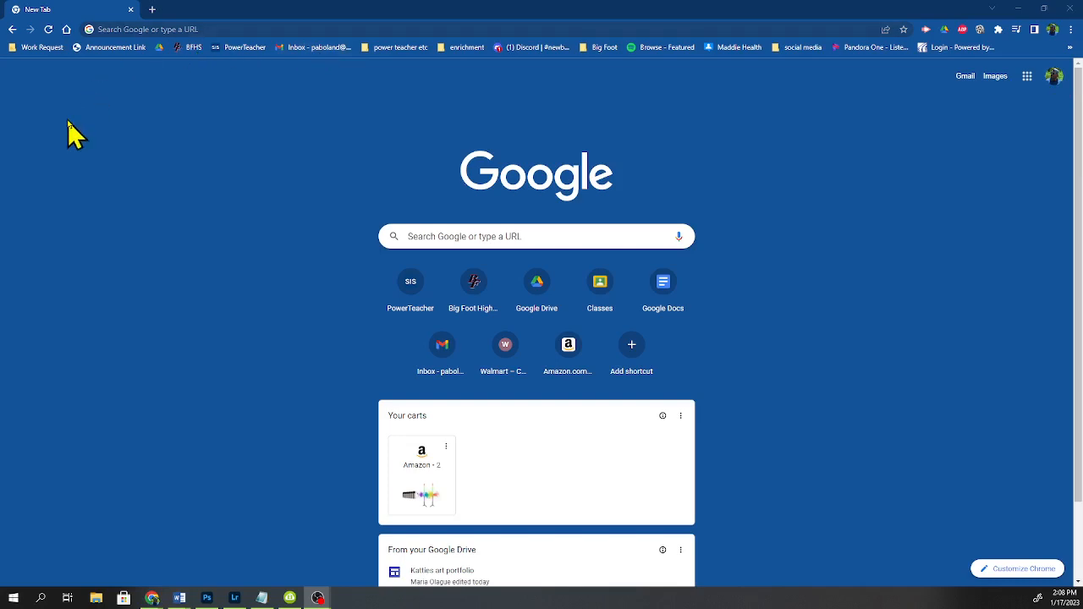
Step: Open sites.google.com in the browser
left_click(178, 29)
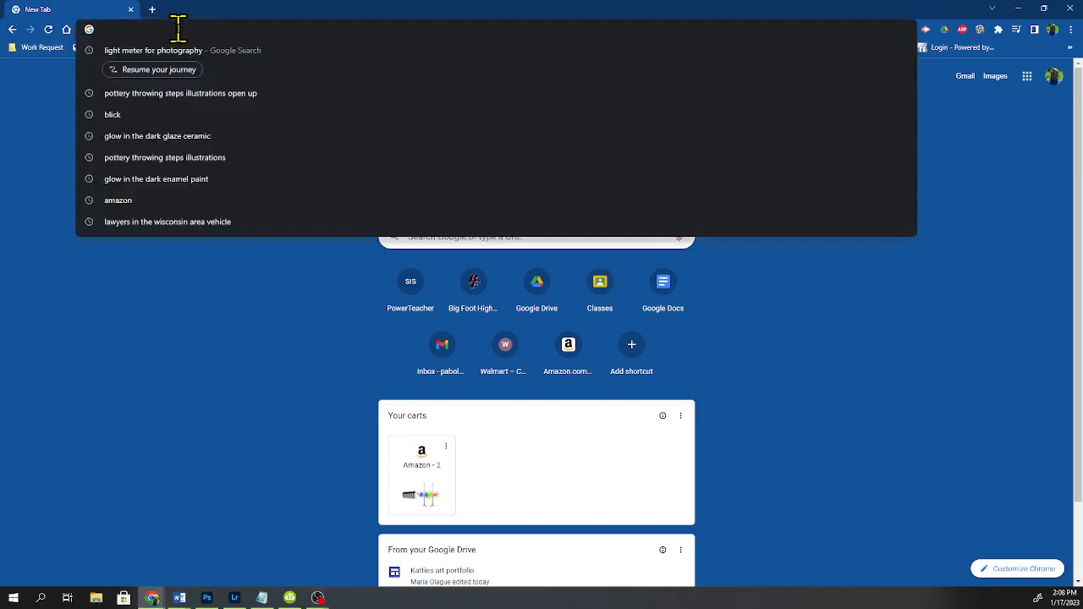
type("site")
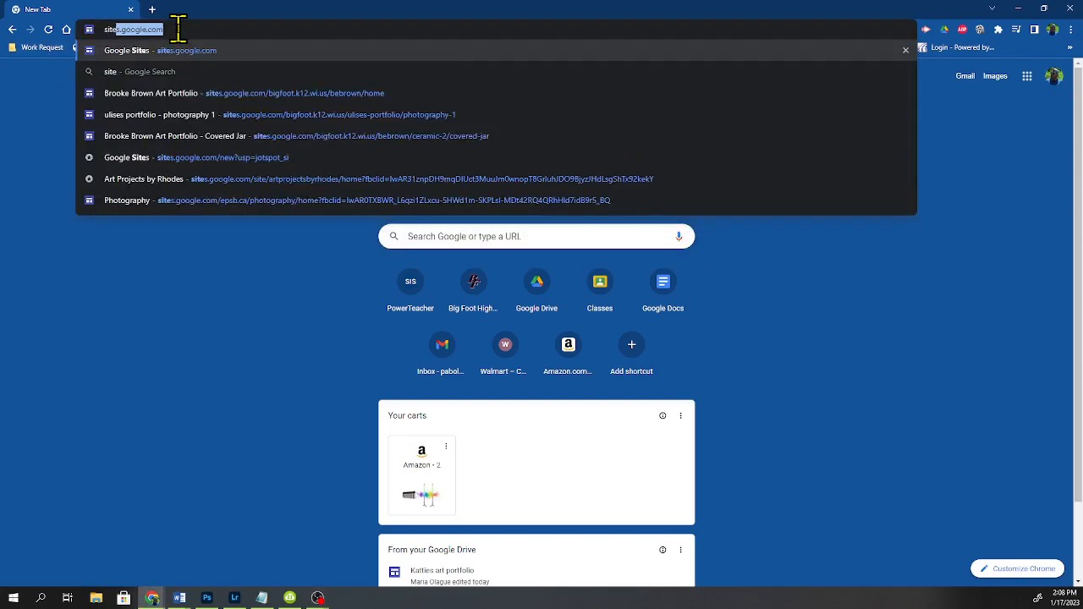
type("s")
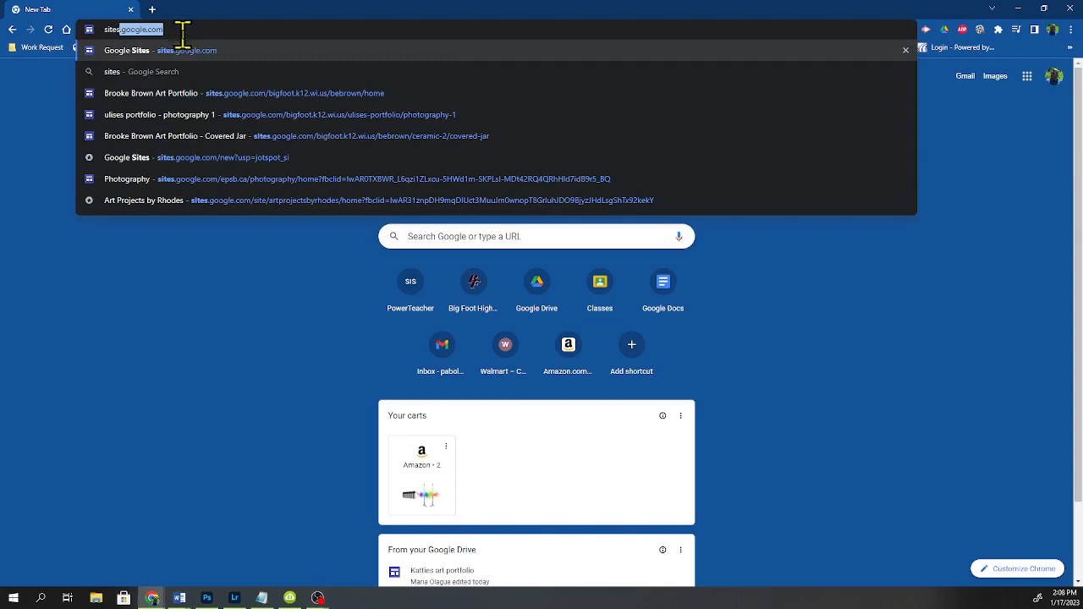
key("Return")
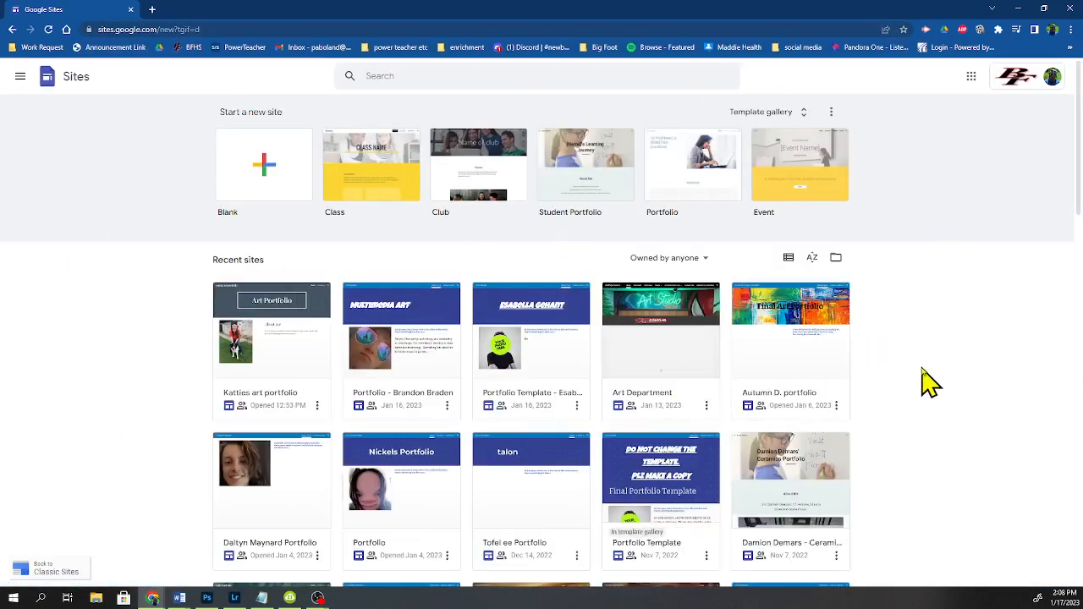
Step: Start a new blank site
scroll(478, 403, "down", 1)
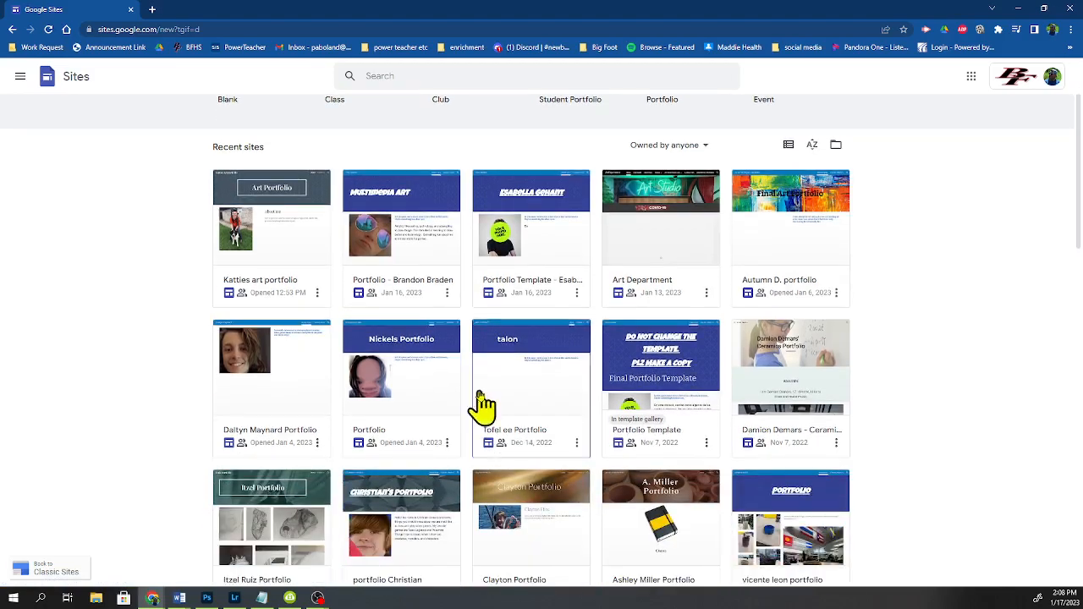
scroll(480, 404, "down", 5)
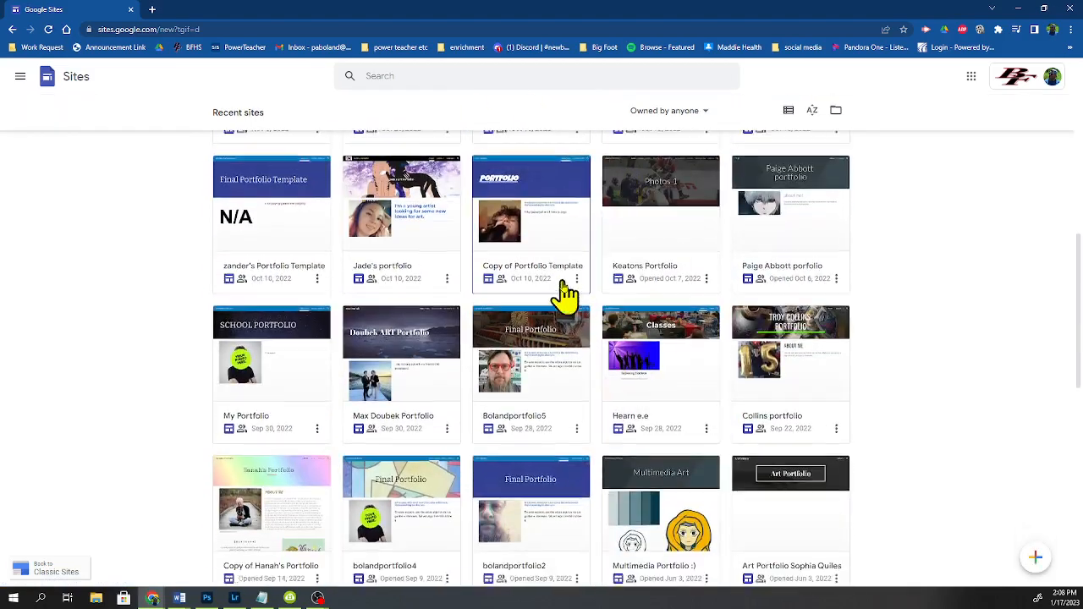
scroll(565, 296, "down", 2)
scroll(482, 341, "up", 8)
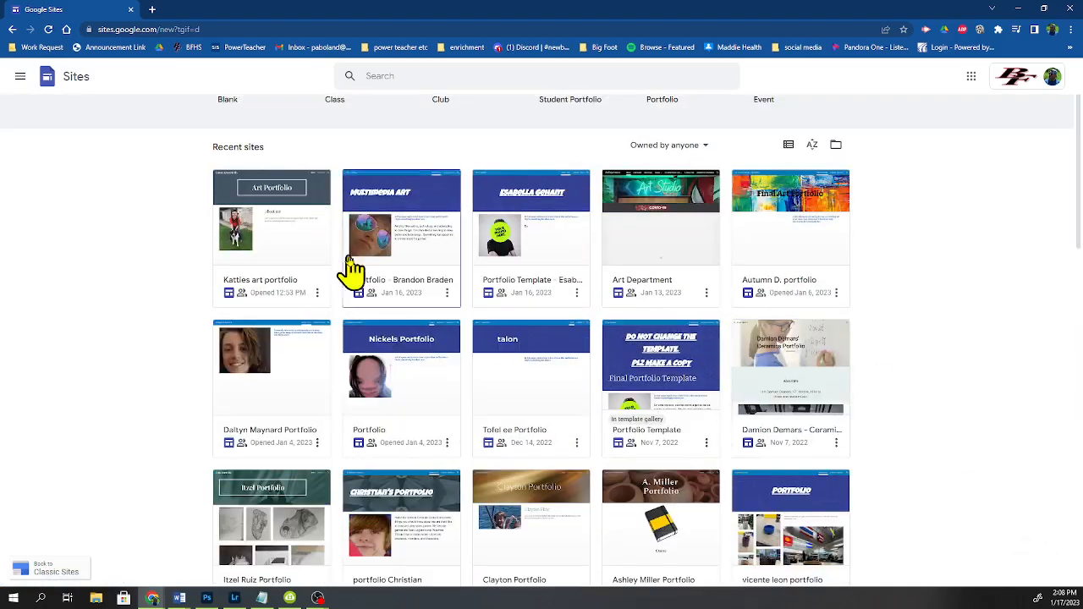
scroll(787, 413, "up", 1)
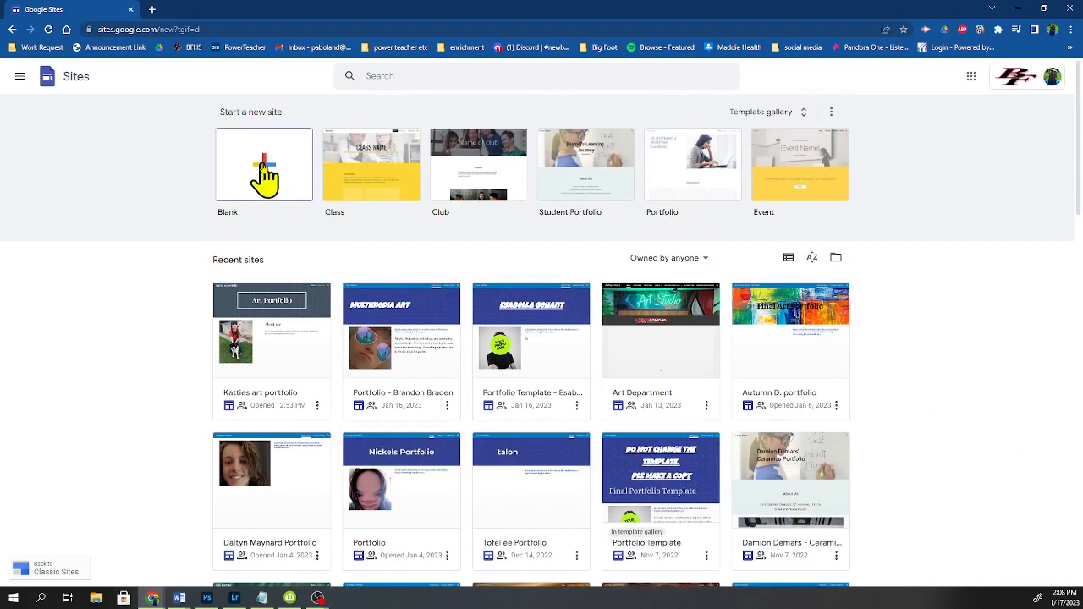
left_click(266, 167)
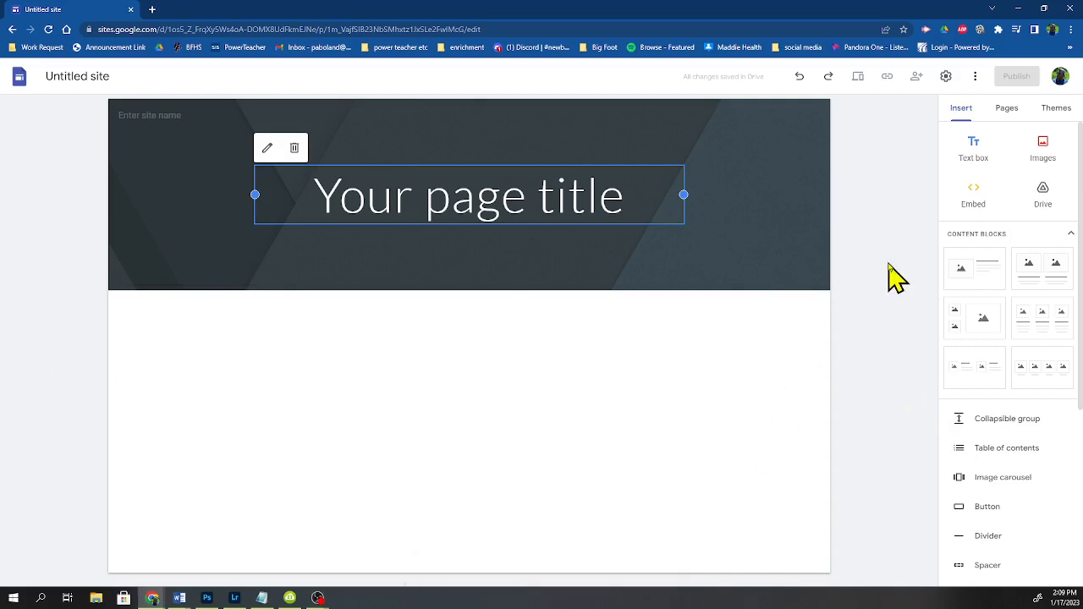
Step: Rename the site as mr boland's portfolio
left_click(66, 76)
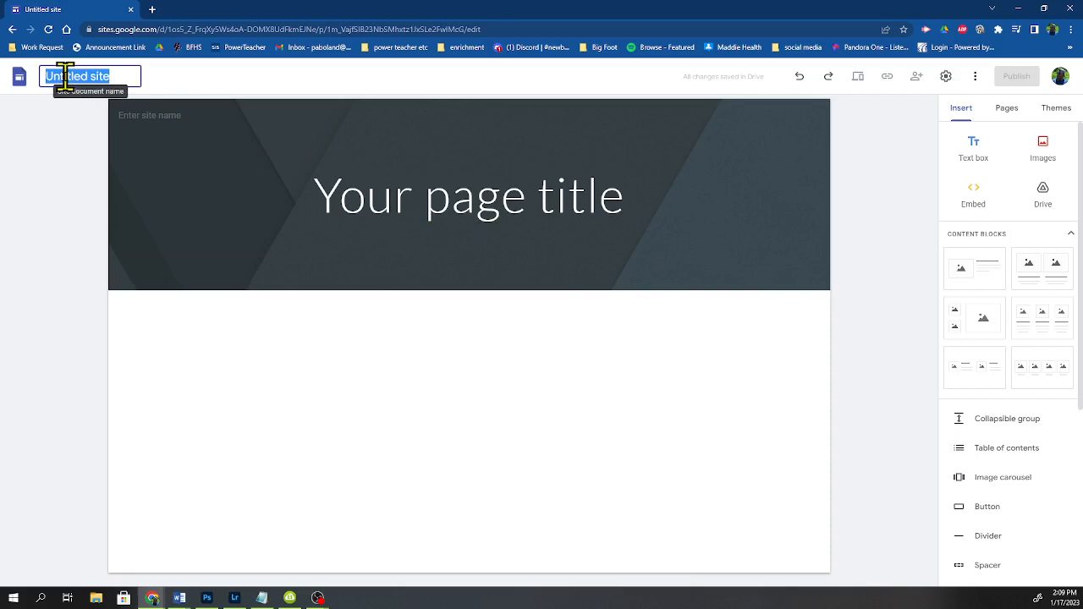
type("boland's portfolio")
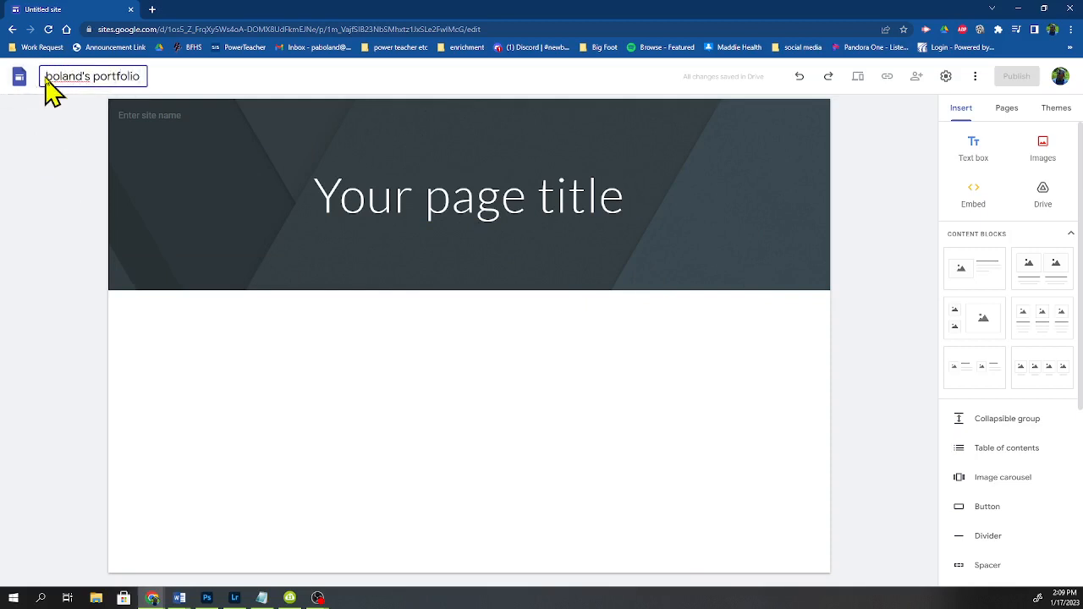
type("mr")
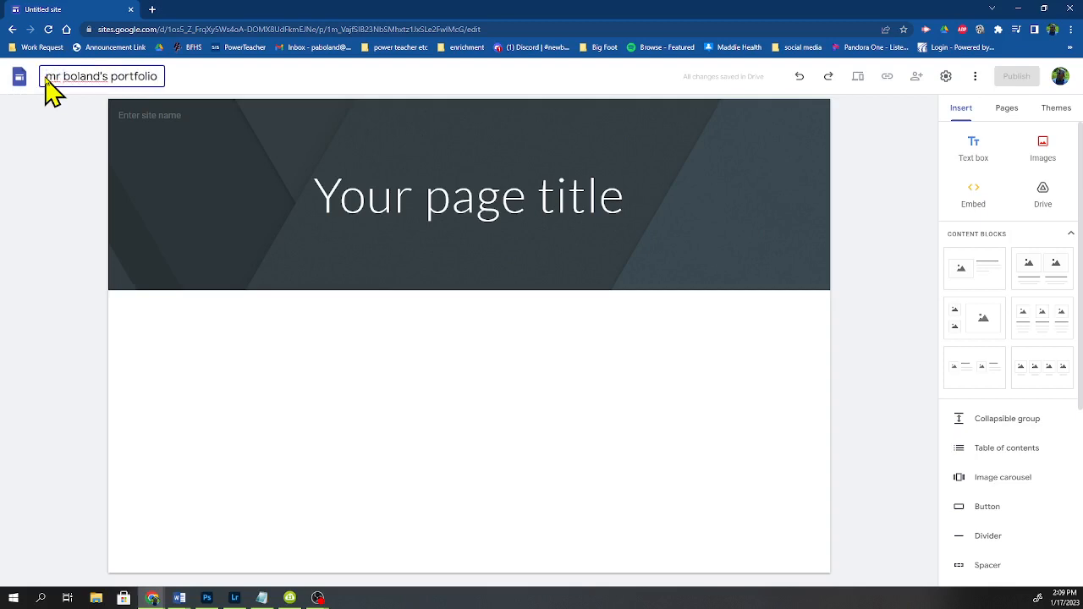
Step: Replace the header's page title with Mr Boland's Portfolio
left_click(414, 196)
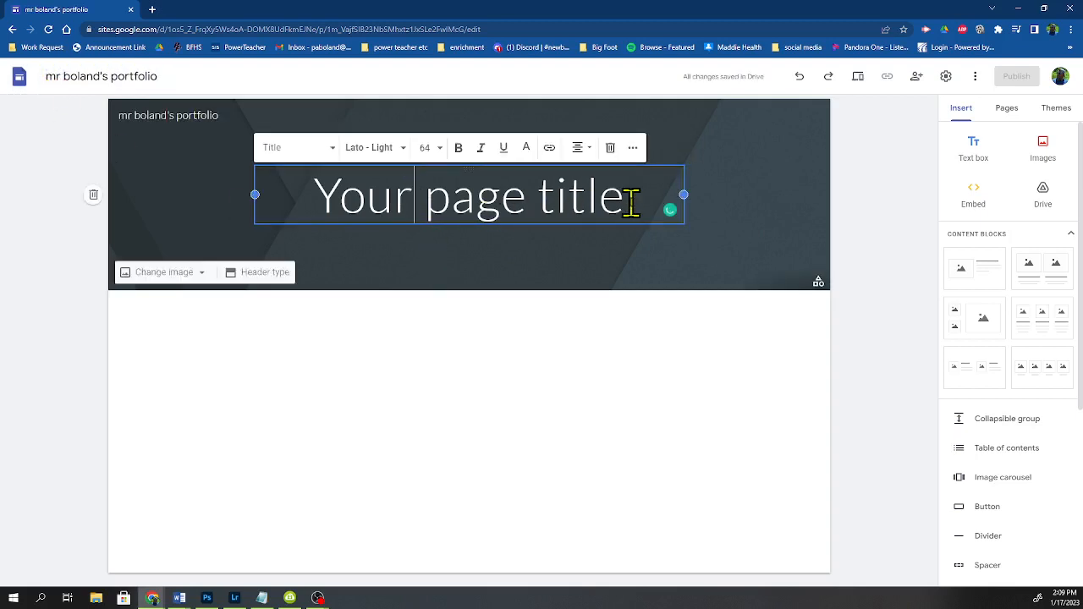
left_click_drag(600, 196, 249, 218)
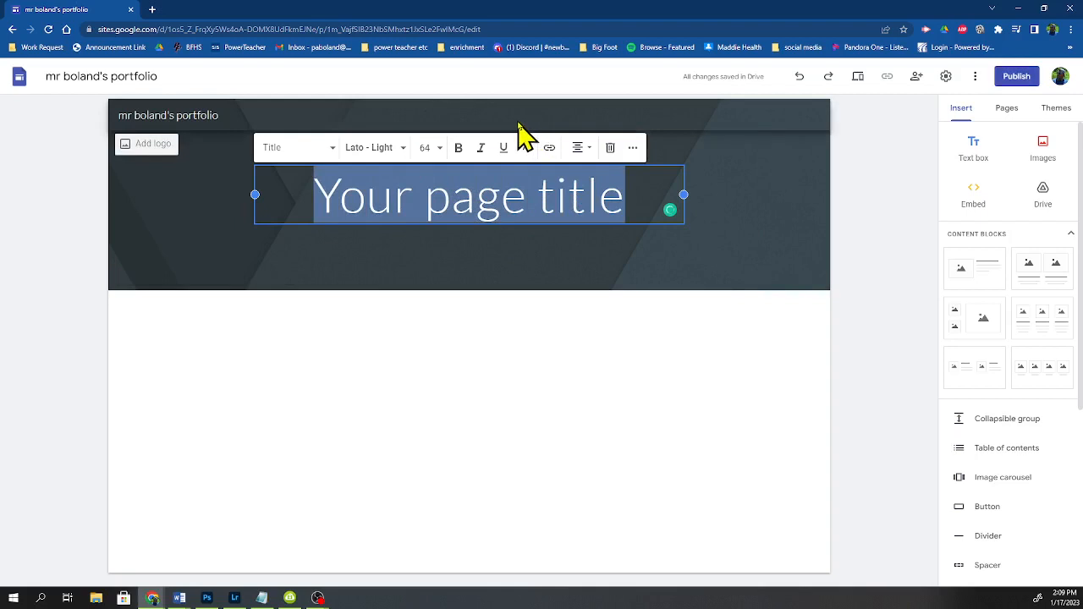
type("Mr B")
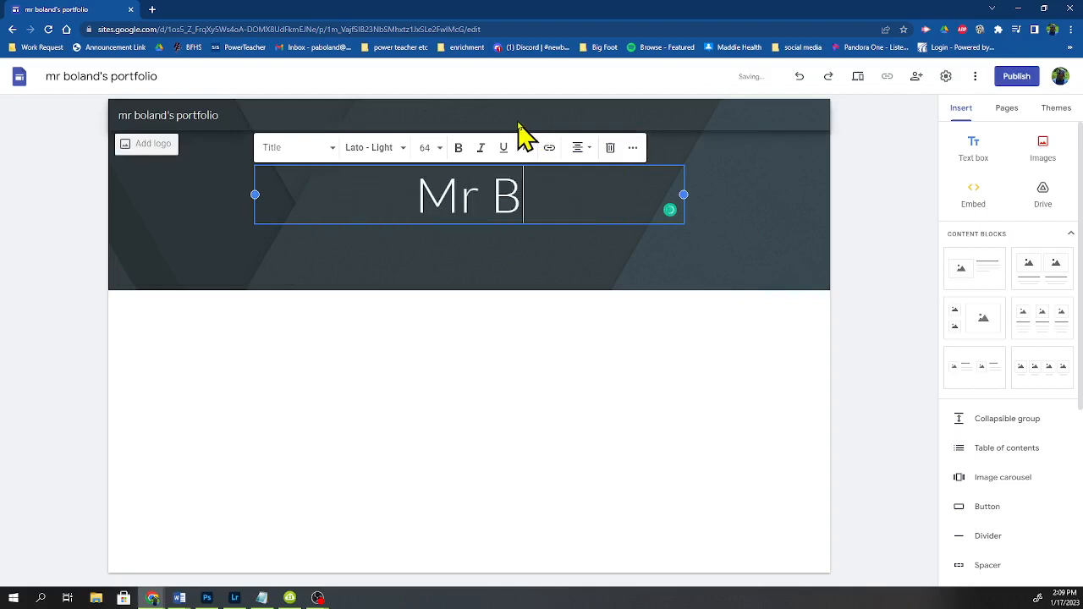
type("oland's ")
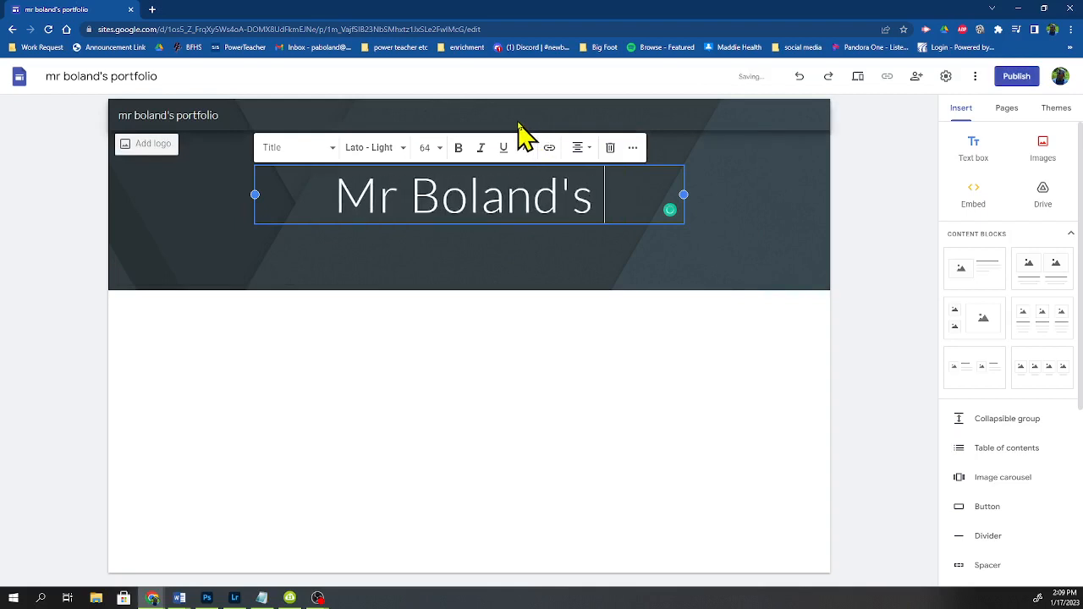
type("Portfol")
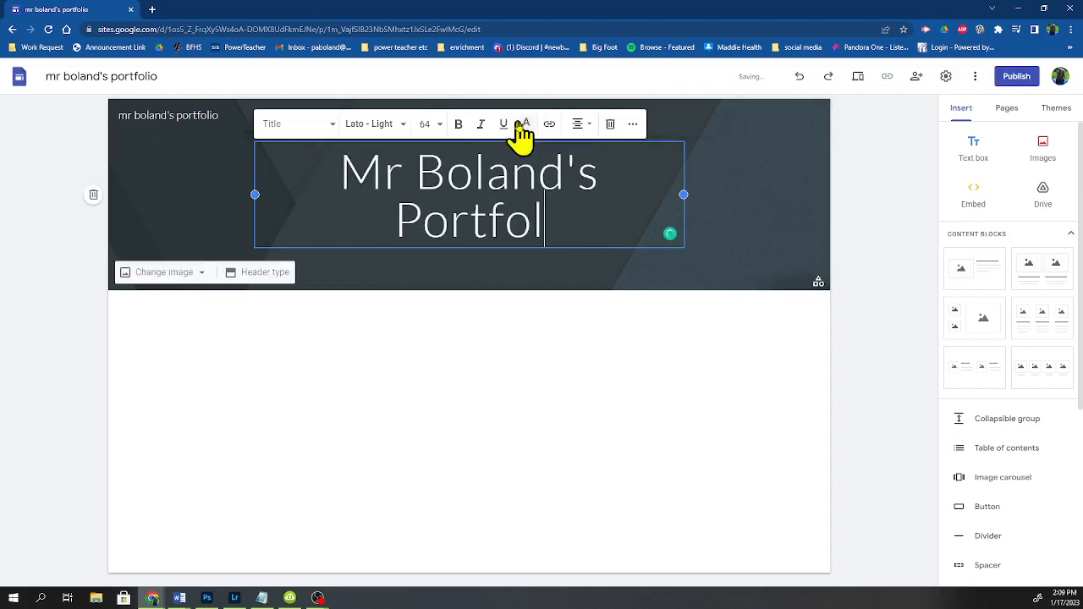
type("io")
left_click(537, 415)
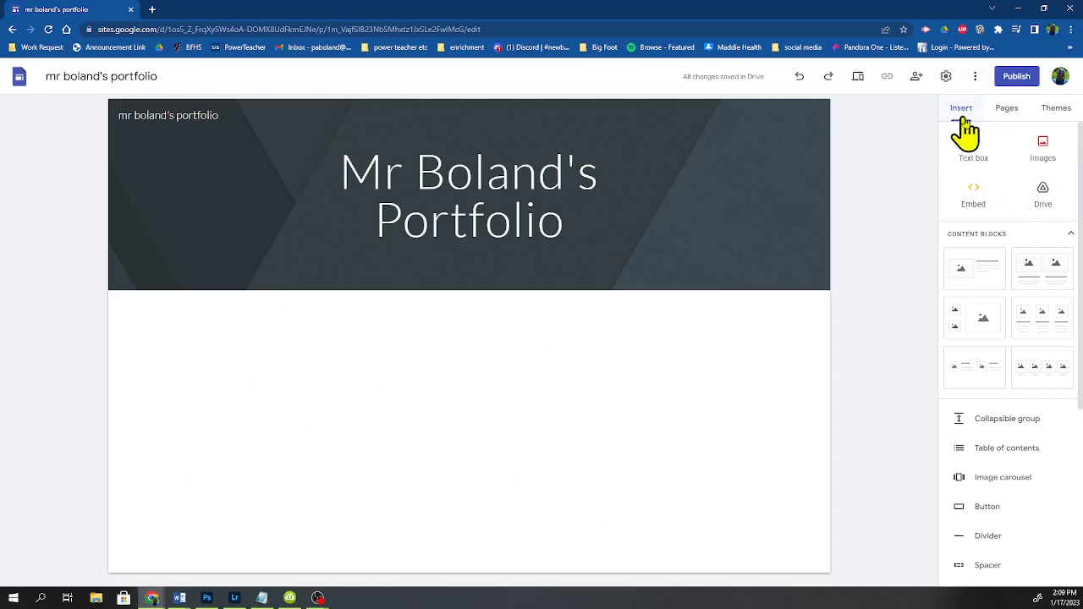
Step: Insert a content block with an image placeholder beside text below the header
left_click(1048, 158)
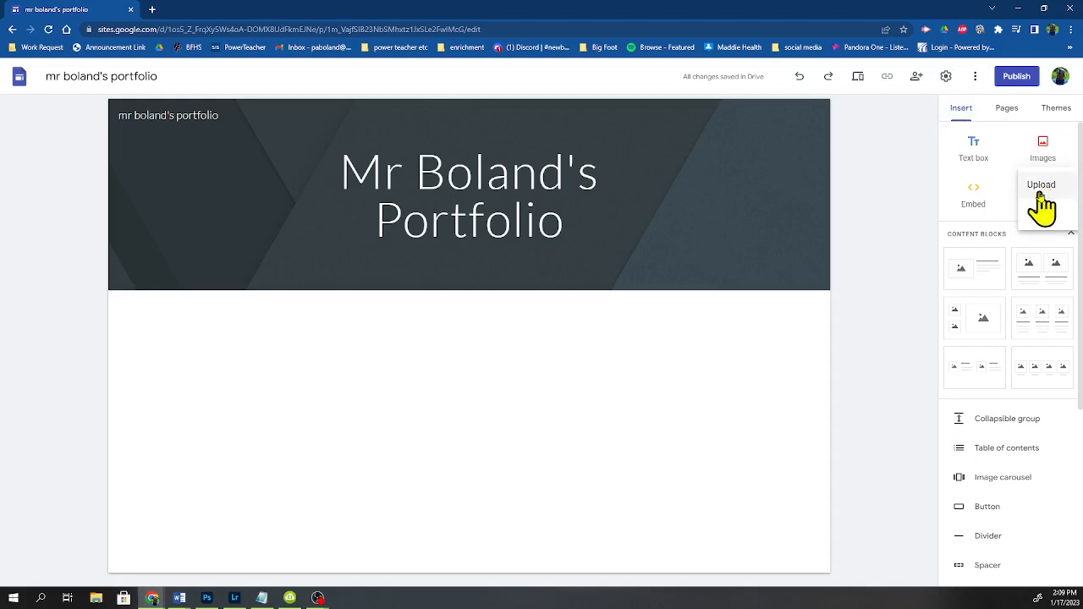
left_click(917, 180)
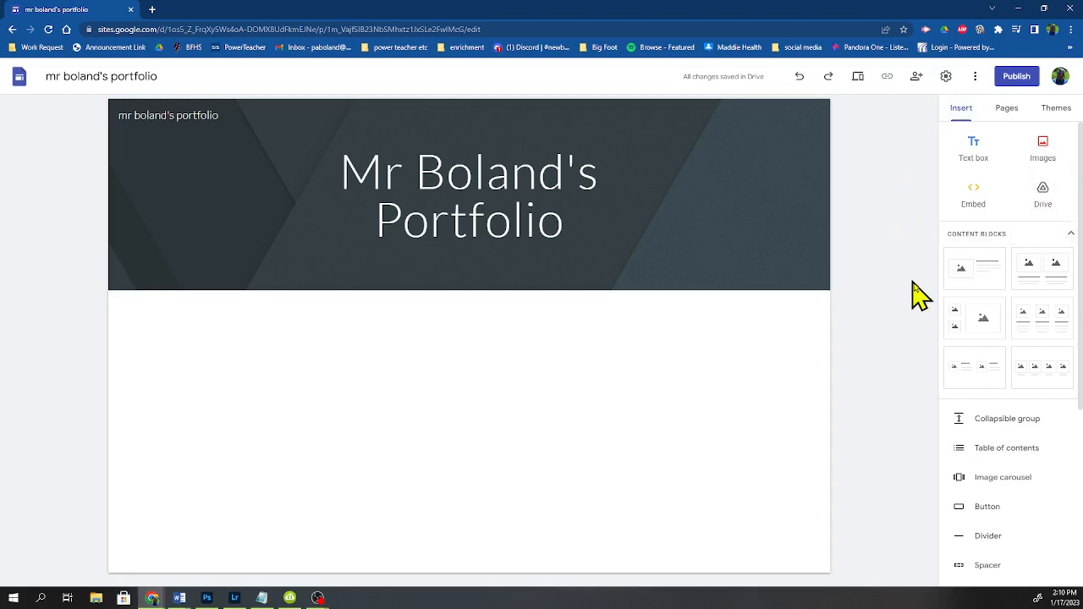
left_click(980, 286)
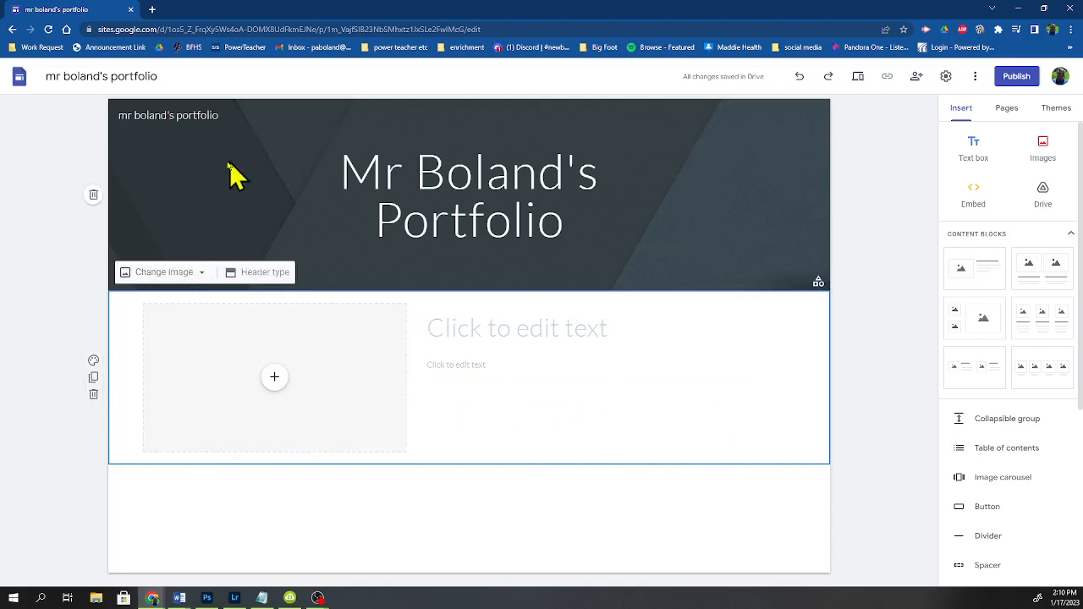
Step: Open the header's image selection and browse the gallery backgrounds, trying a few candidates
left_click(166, 272)
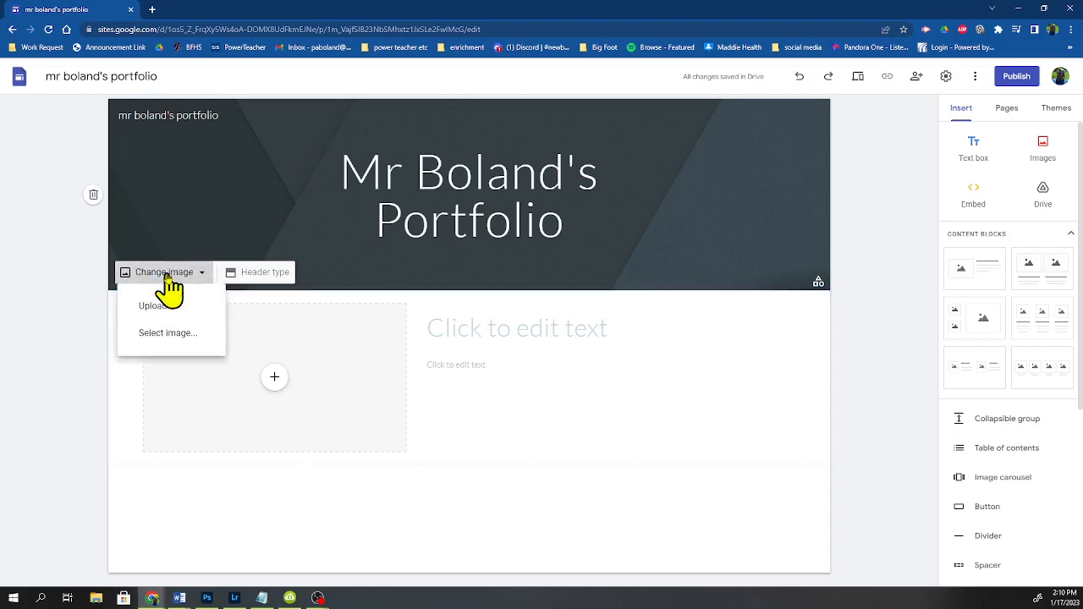
left_click(169, 334)
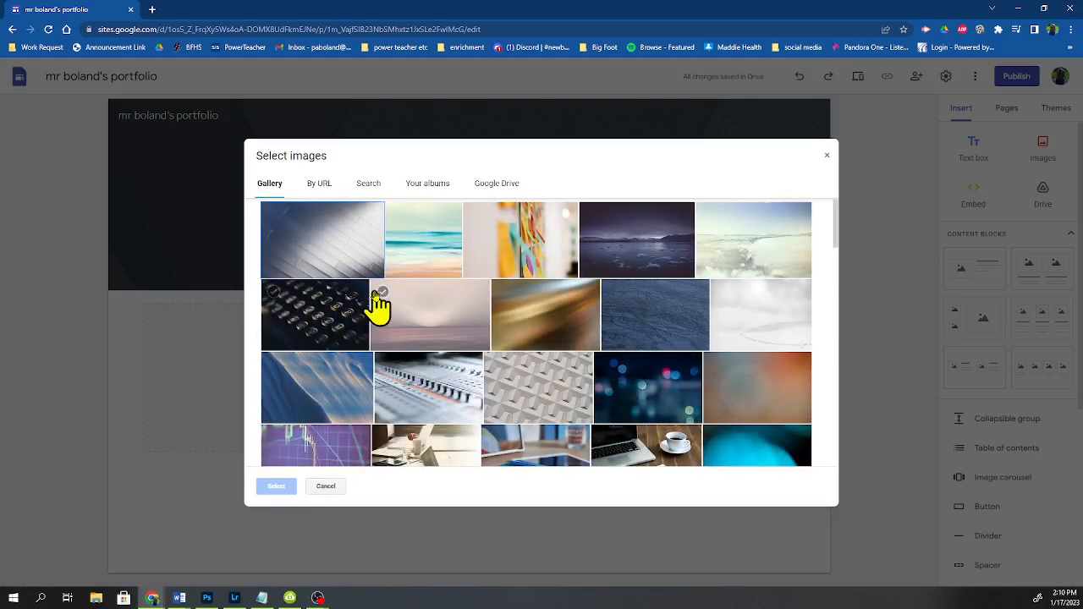
scroll(648, 347, "down", 3)
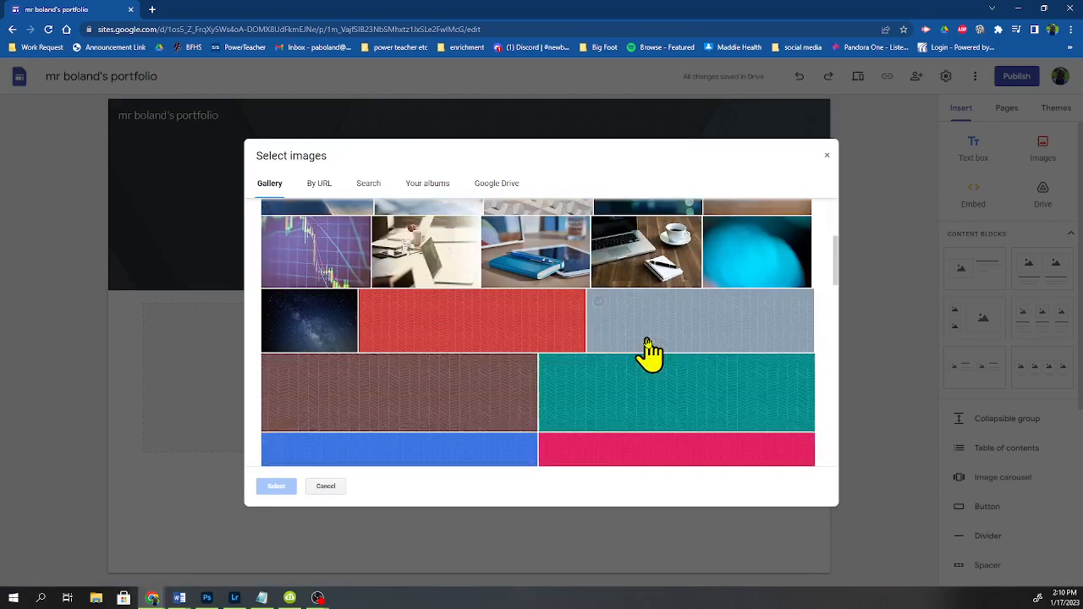
scroll(647, 349, "down", 15)
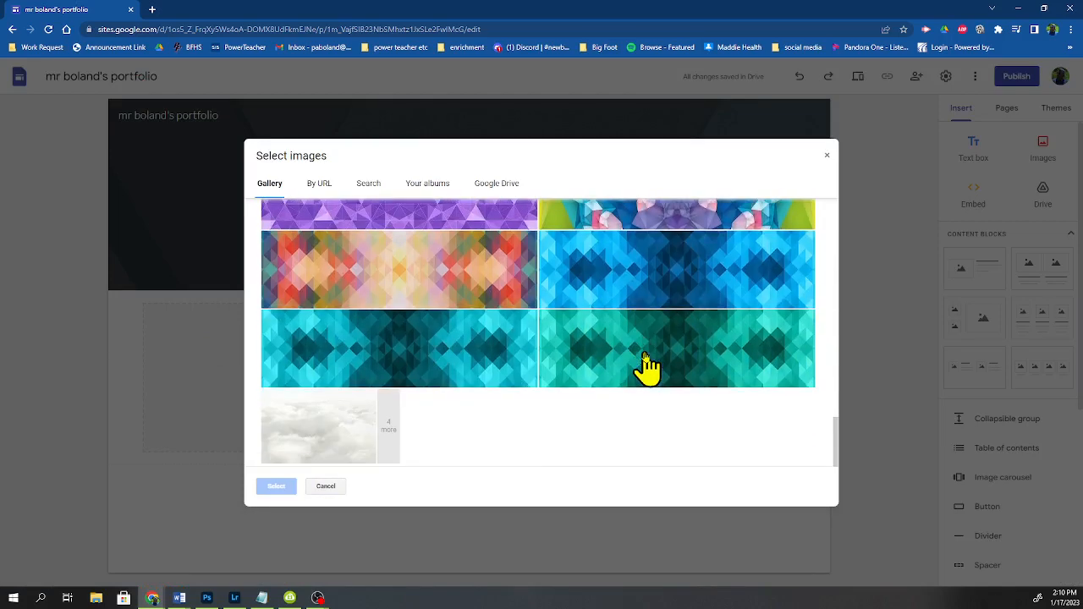
scroll(646, 363, "up", 10)
scroll(664, 398, "down", 10)
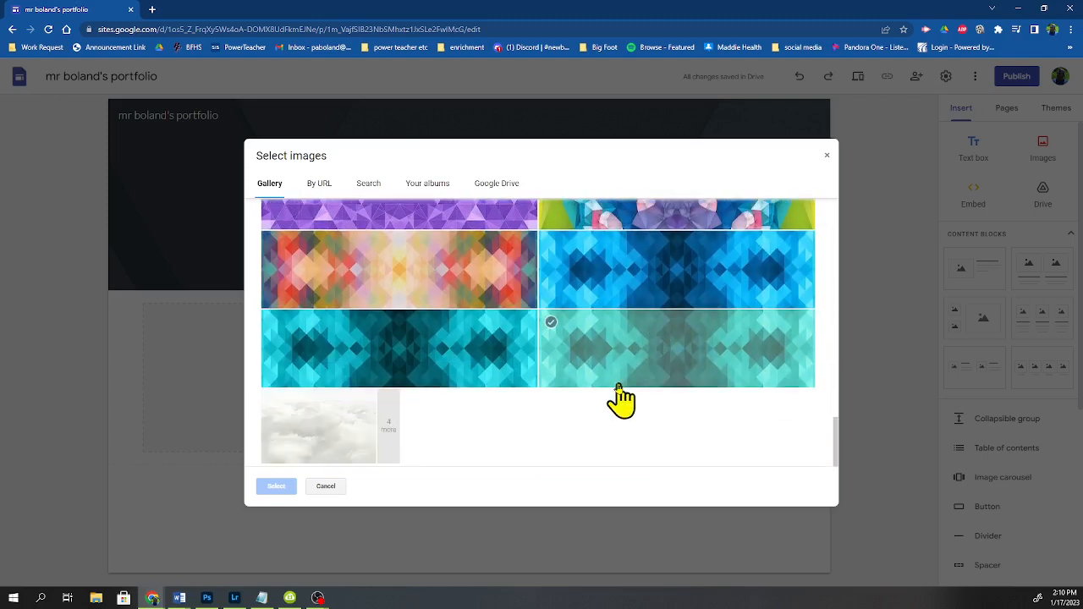
left_click(389, 428)
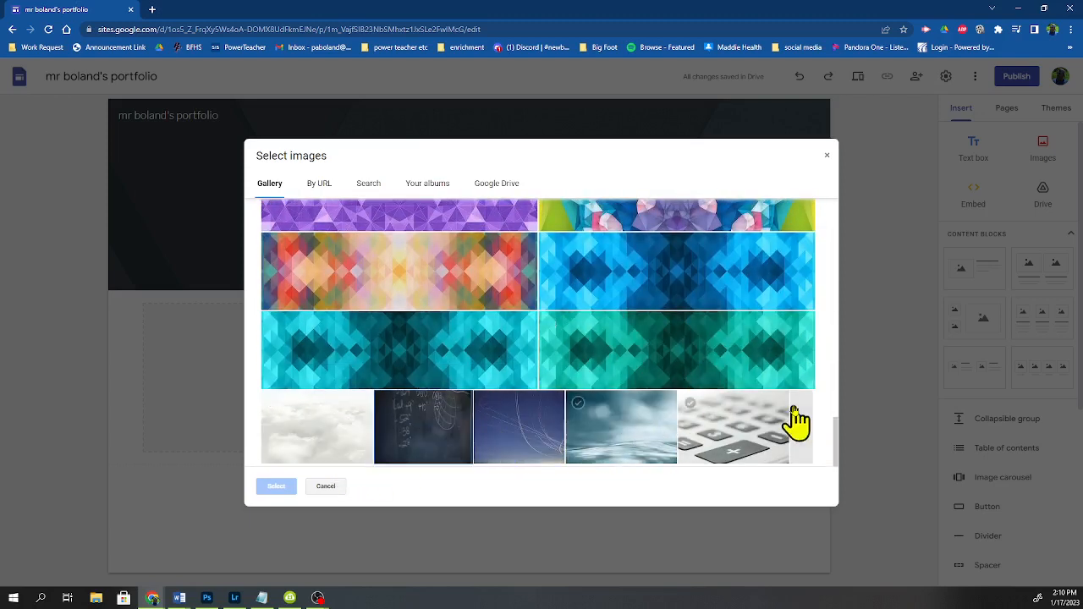
left_click(617, 449)
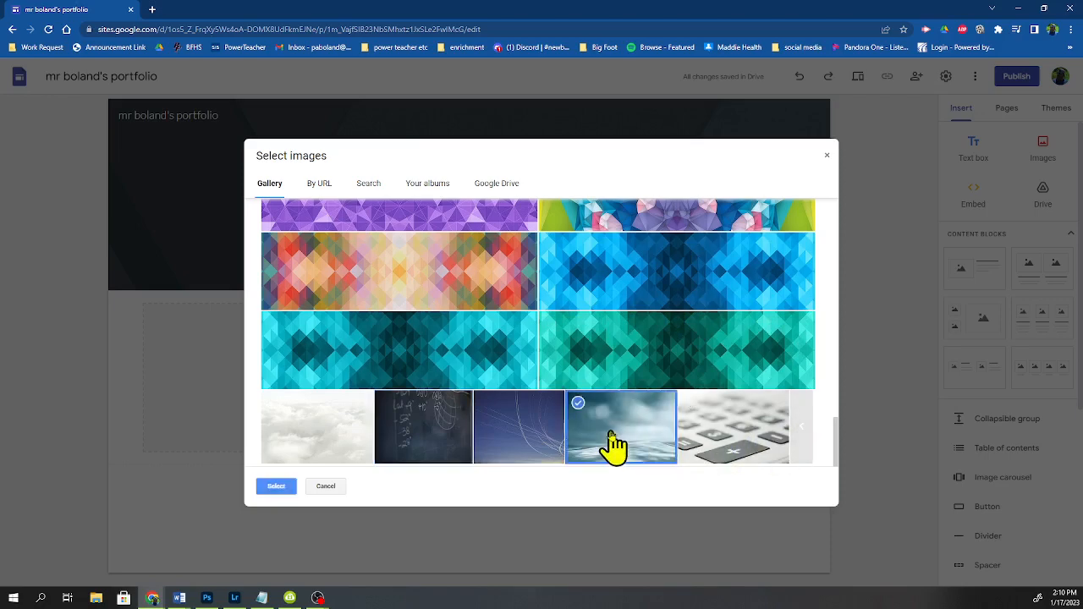
scroll(481, 291, "up", 5)
scroll(482, 294, "up", 10)
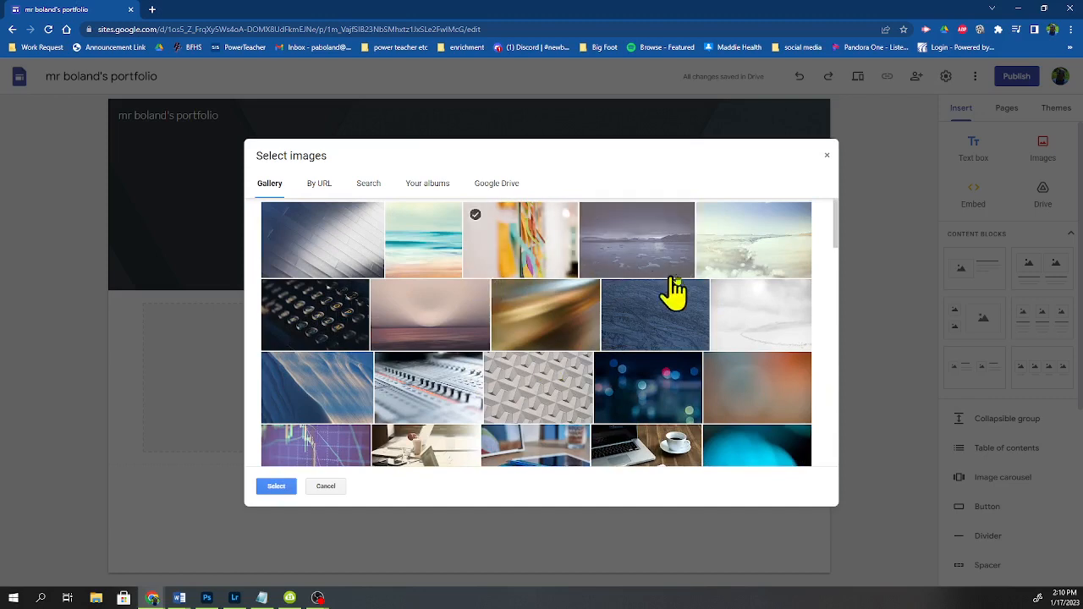
left_click(354, 224)
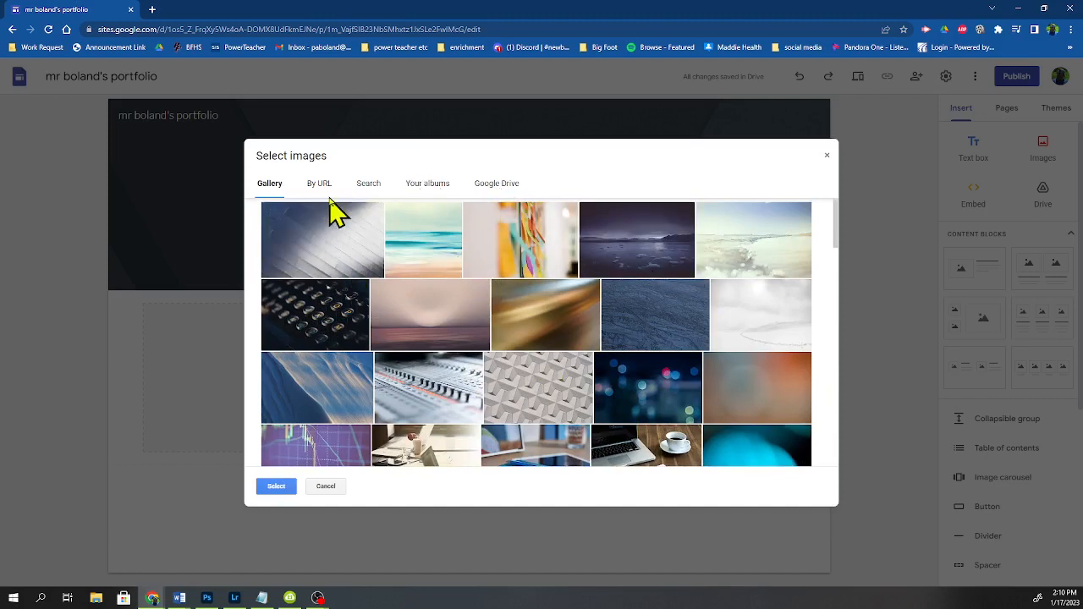
Step: Search Google images for art teacher and set a classroom painting as the header background image
left_click(375, 192)
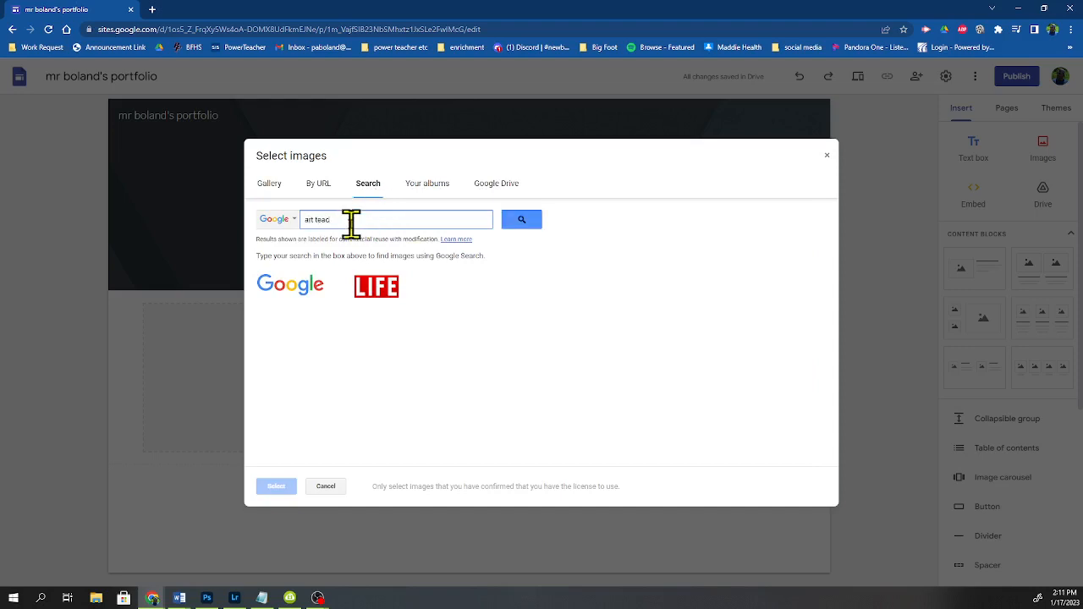
key("Return")
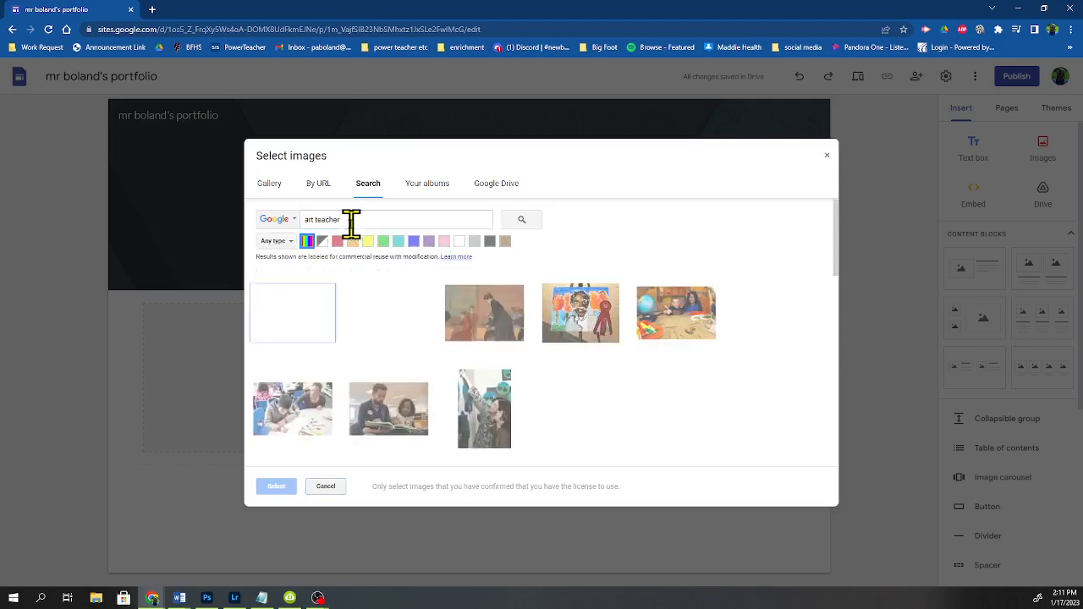
scroll(641, 363, "down", 2)
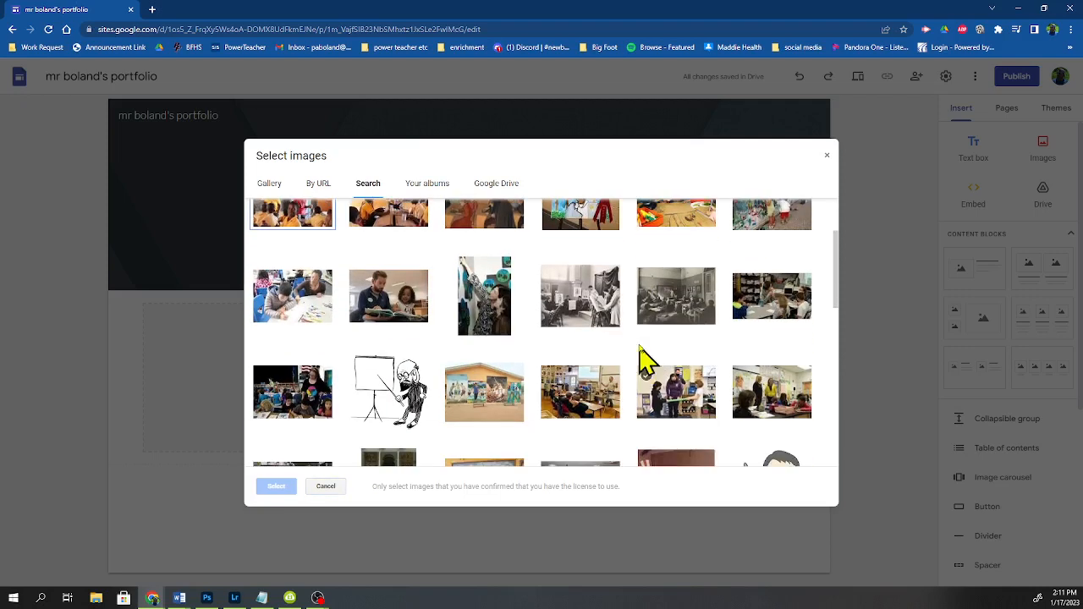
scroll(612, 308, "down", 1)
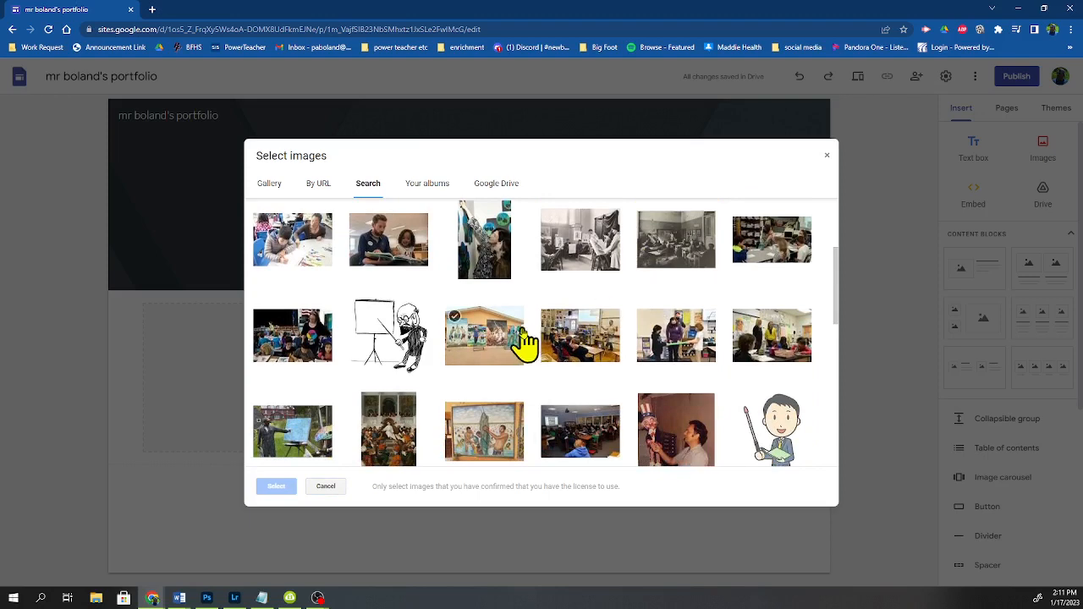
scroll(518, 343, "down", 4)
mouse_move(524, 342)
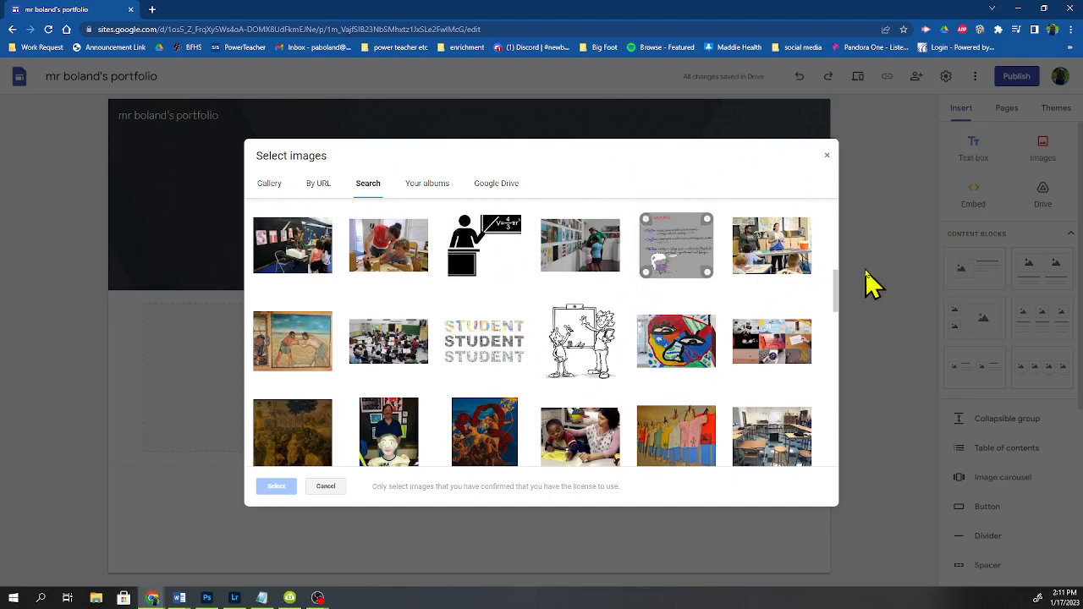
scroll(716, 374, "down", 3)
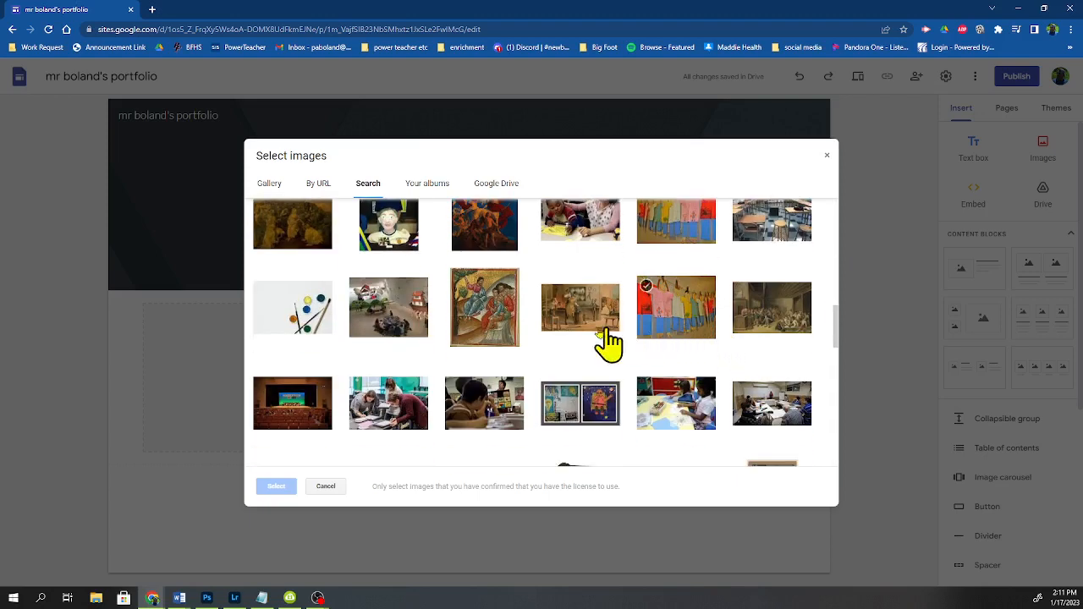
scroll(548, 306, "down", 1)
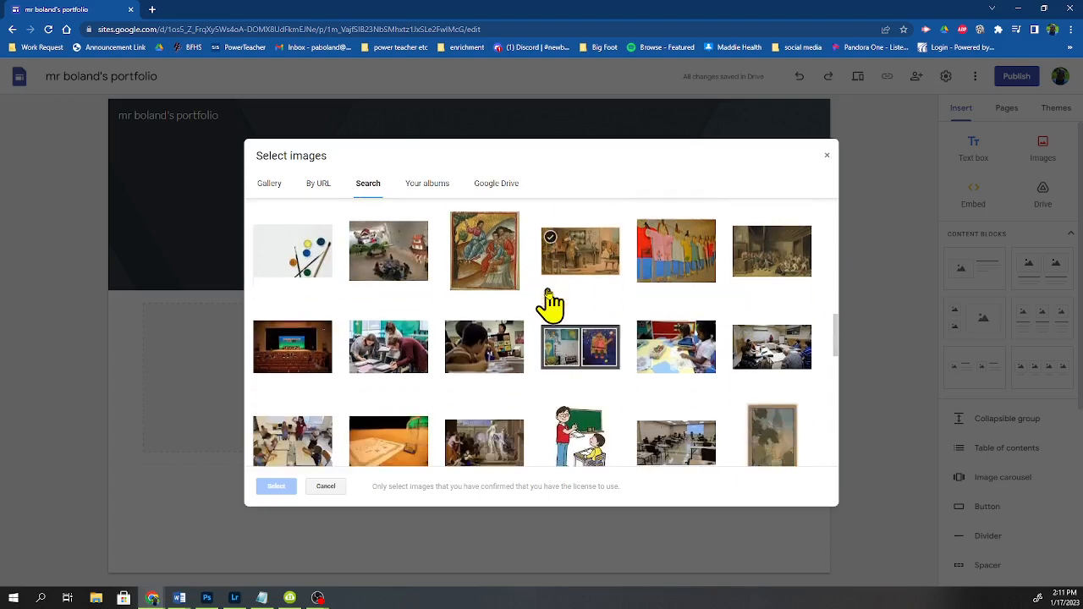
left_click(755, 269)
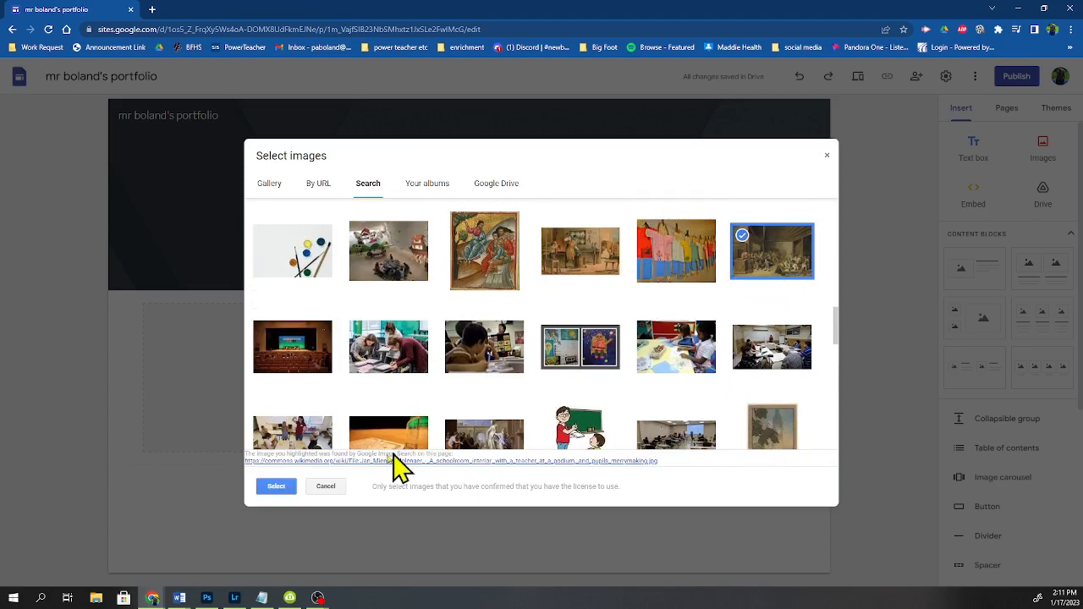
left_click(264, 488)
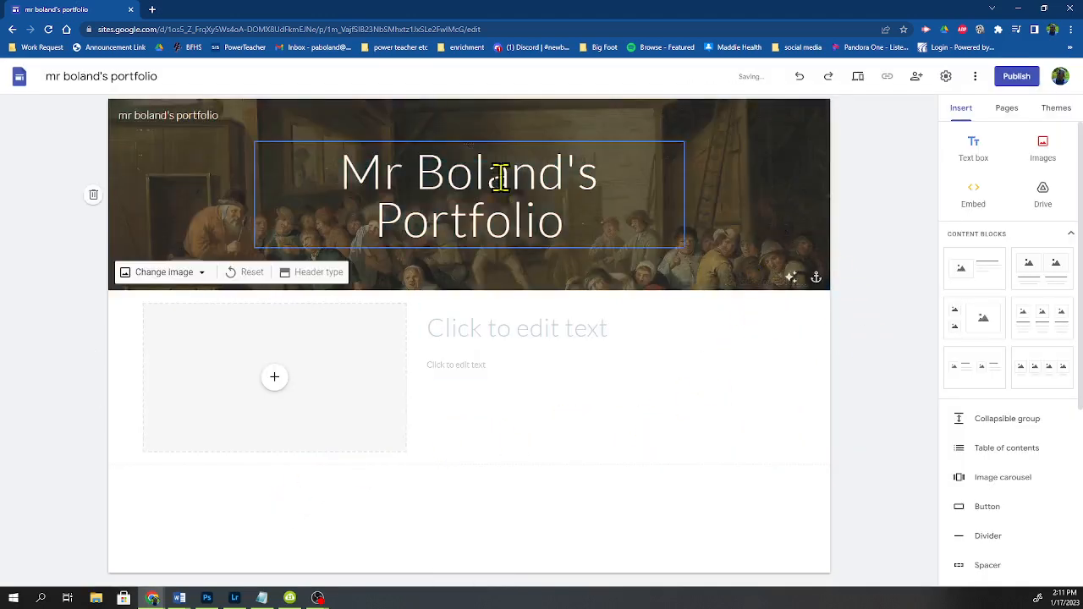
Step: Toggle the header image's readability adjustment off and back on
left_click(790, 277)
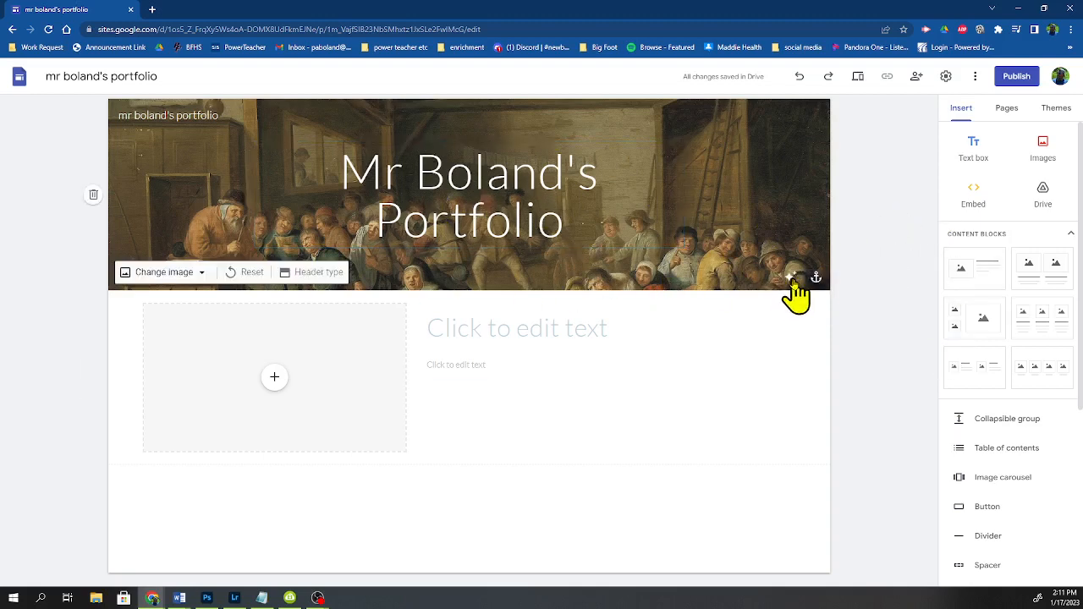
left_click(790, 279)
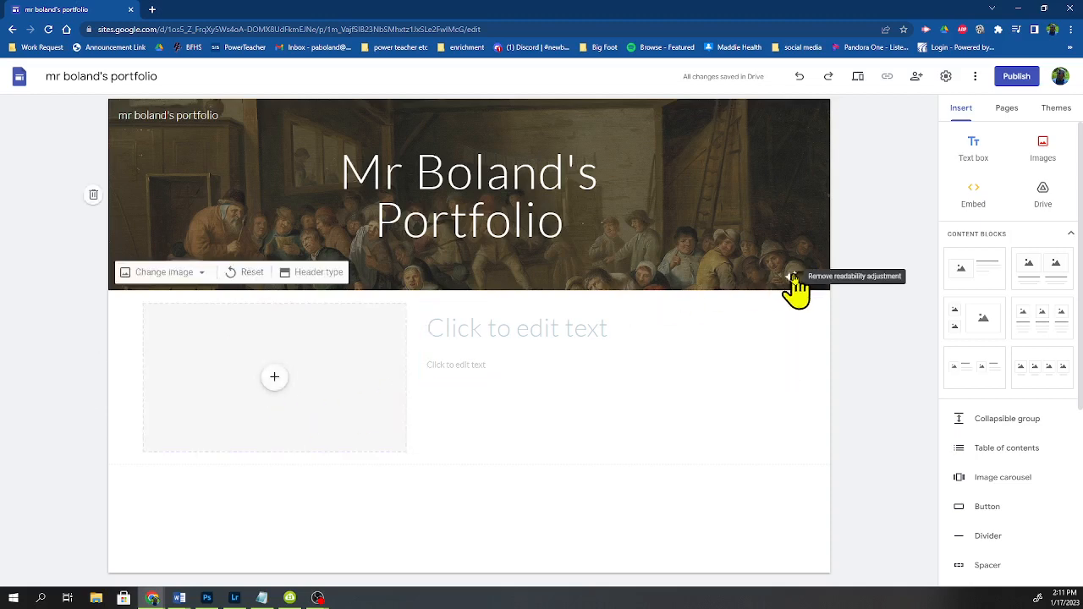
Step: Fill the block's image placeholder with a portrait from Google Photos and stretch the image taller
left_click(273, 379)
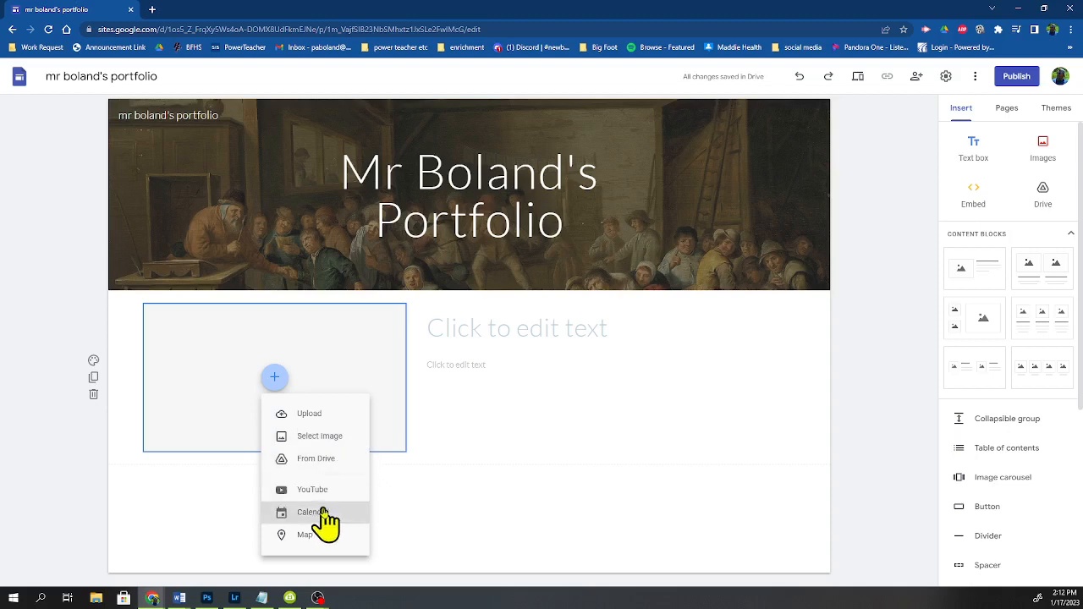
left_click(341, 442)
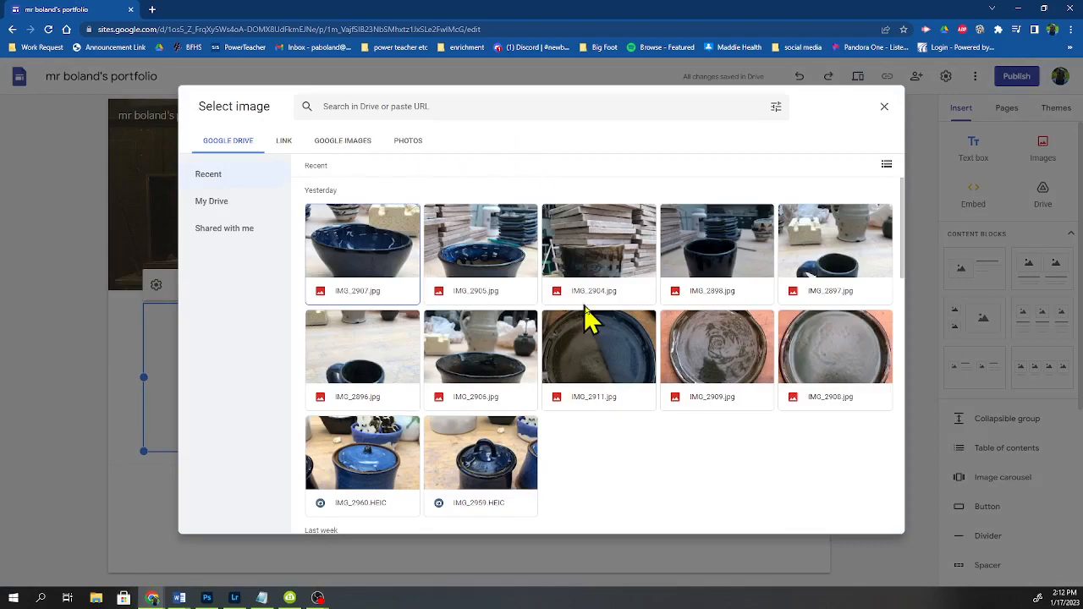
scroll(592, 326, "down", 15)
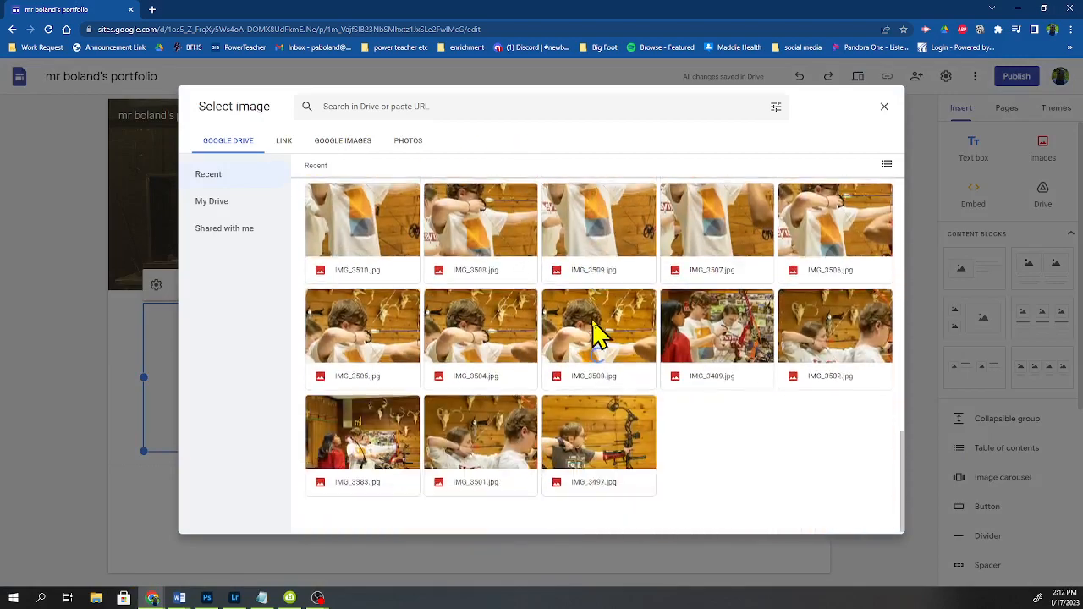
scroll(593, 337, "up", 15)
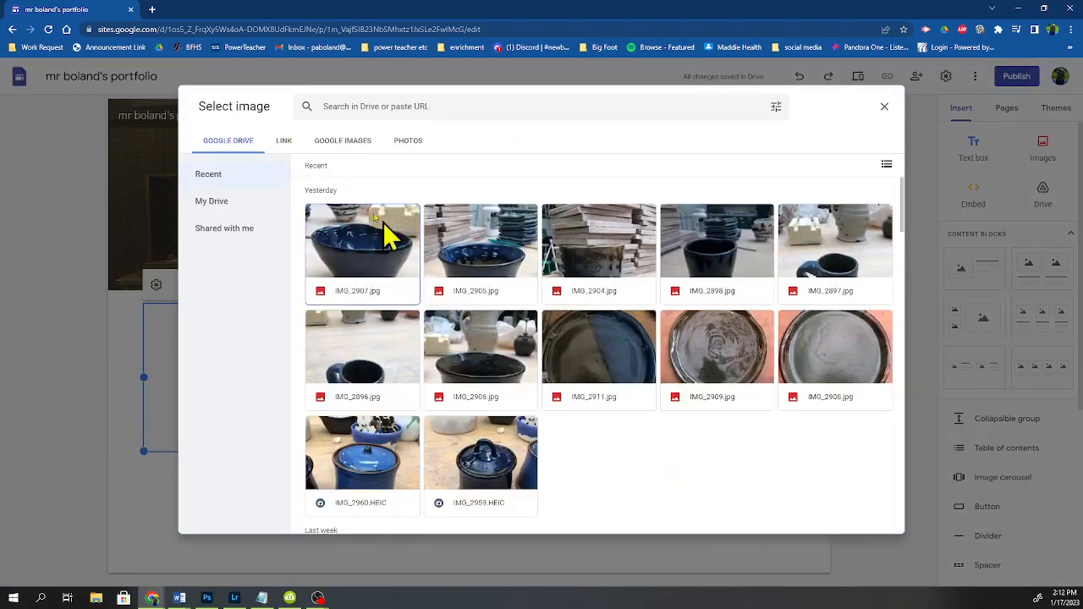
left_click(413, 146)
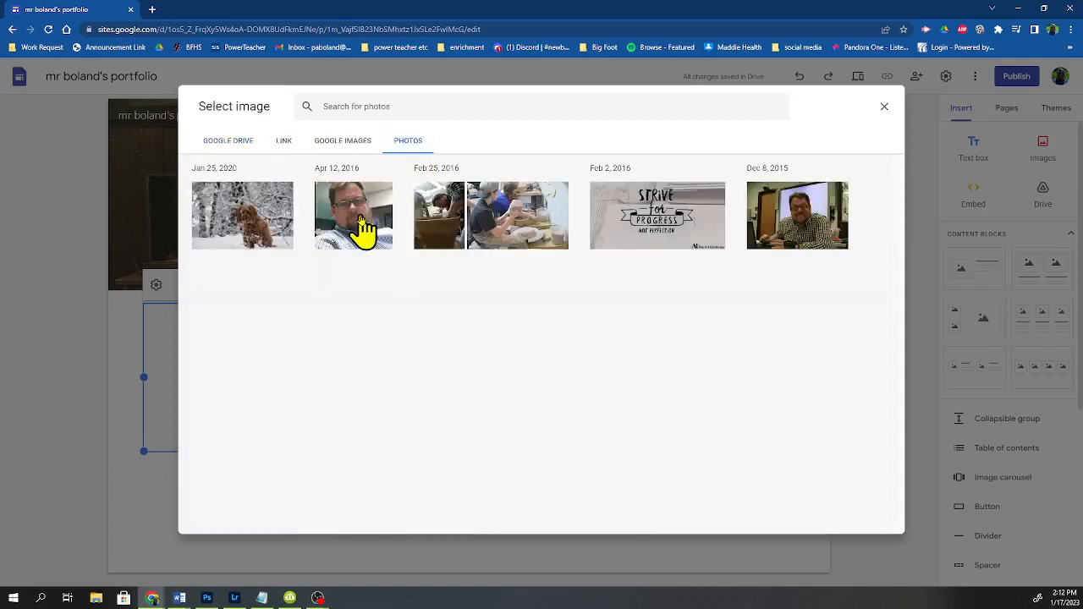
left_click(362, 222)
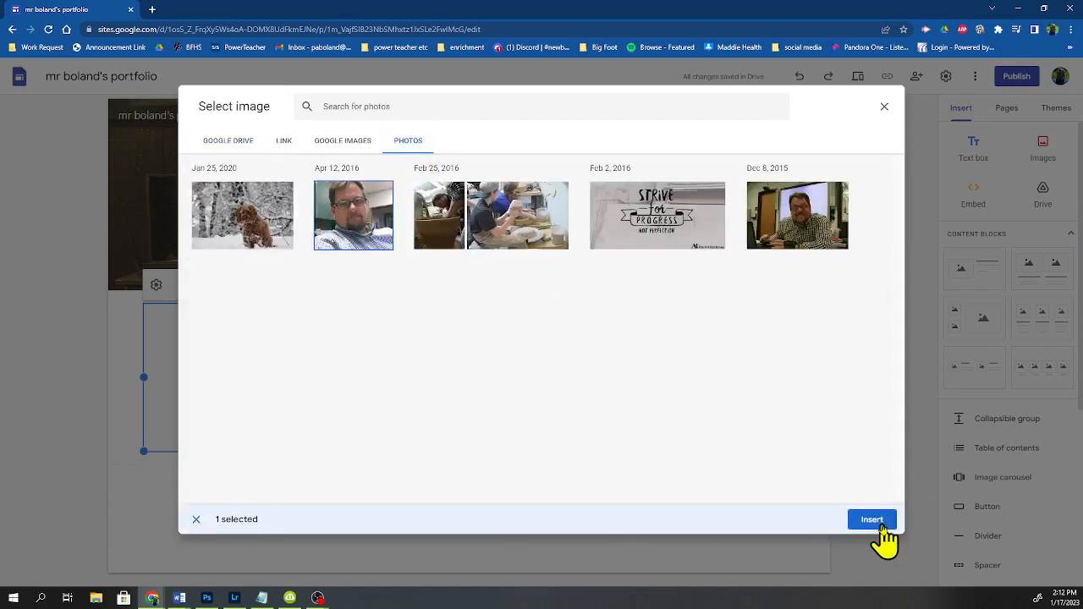
left_click(880, 526)
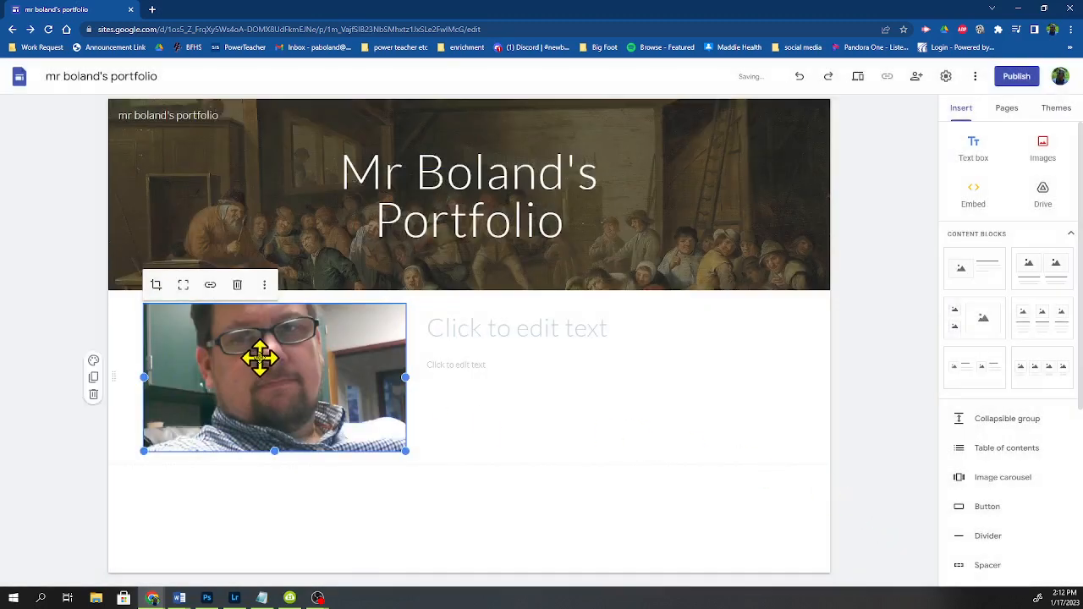
left_click_drag(275, 455, 279, 550)
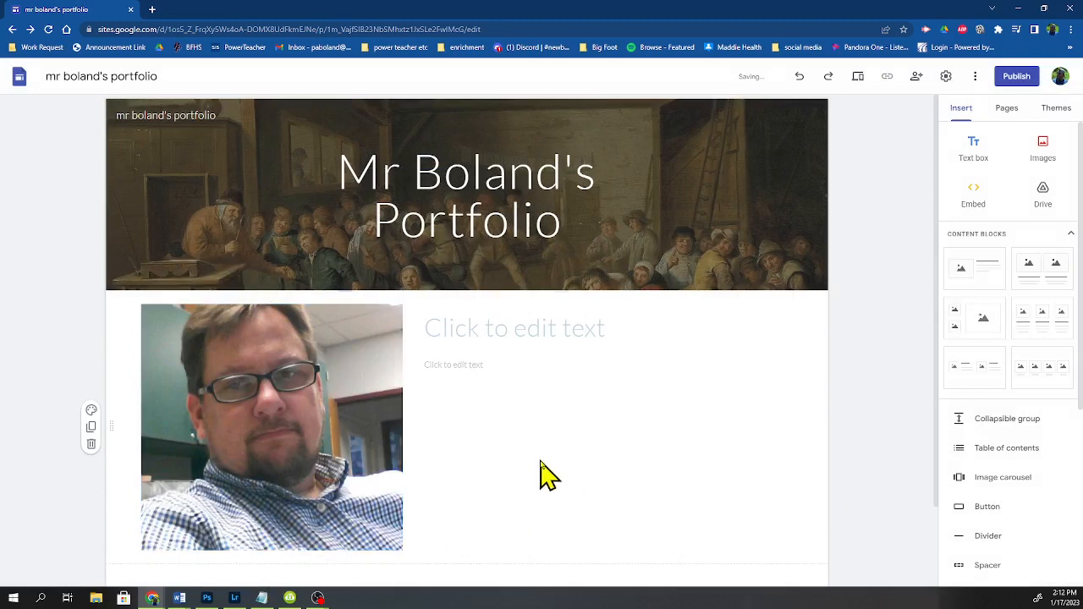
Step: Enter Hello I'm Mr B. as the content block's title text
left_click(488, 319)
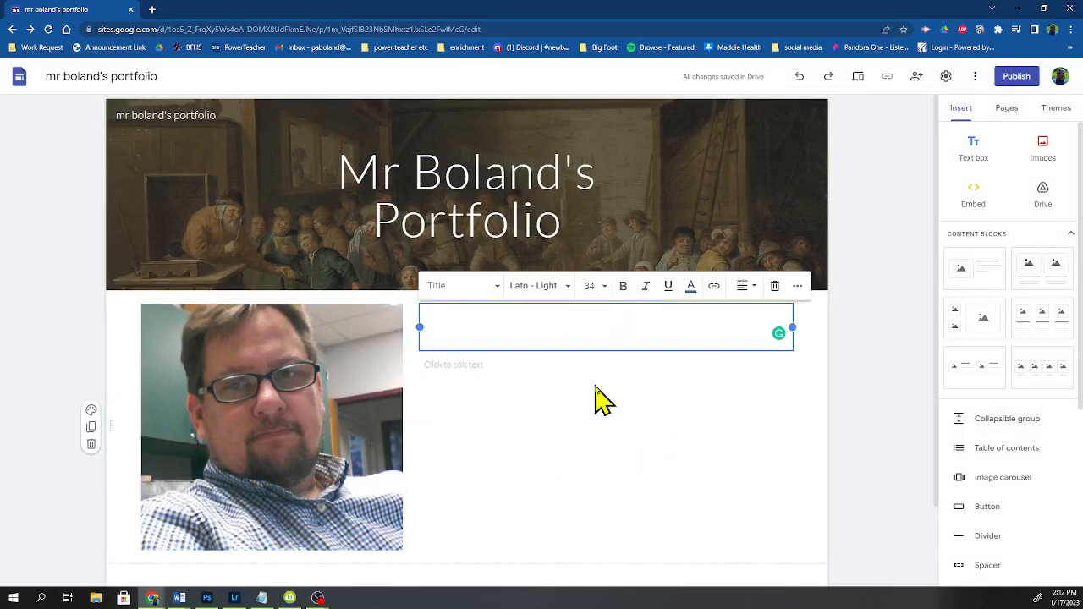
type("Hello I'm Mr B.")
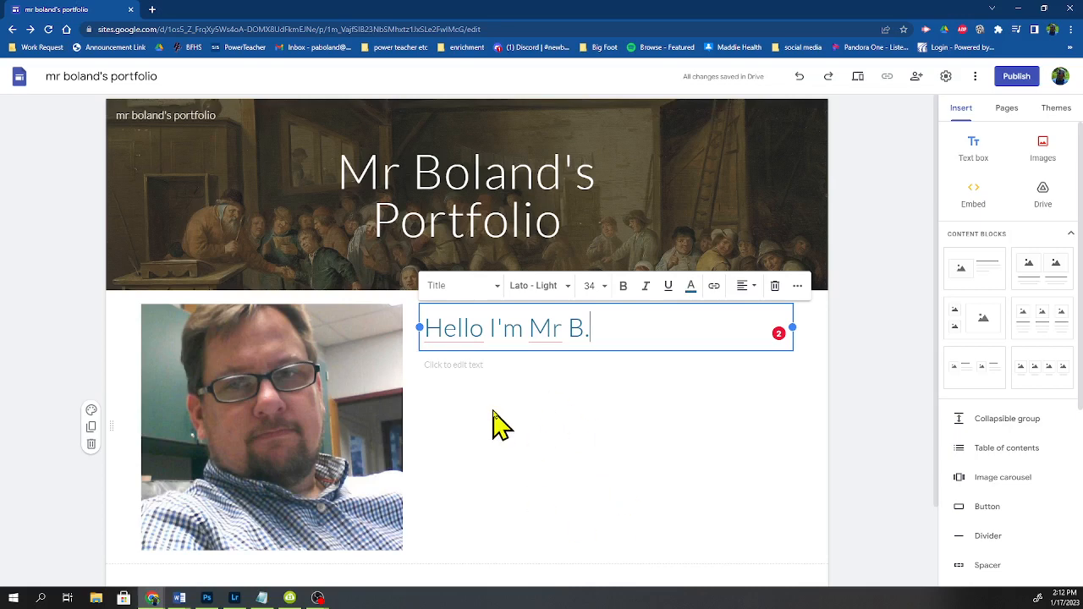
scroll(914, 381, "down", 1)
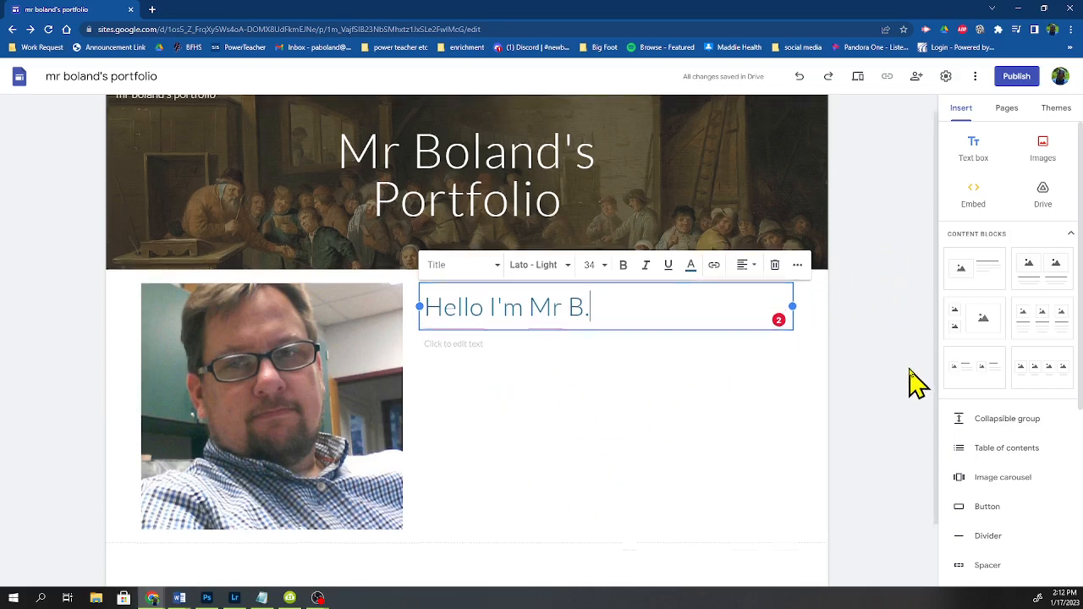
scroll(914, 381, "up", 1)
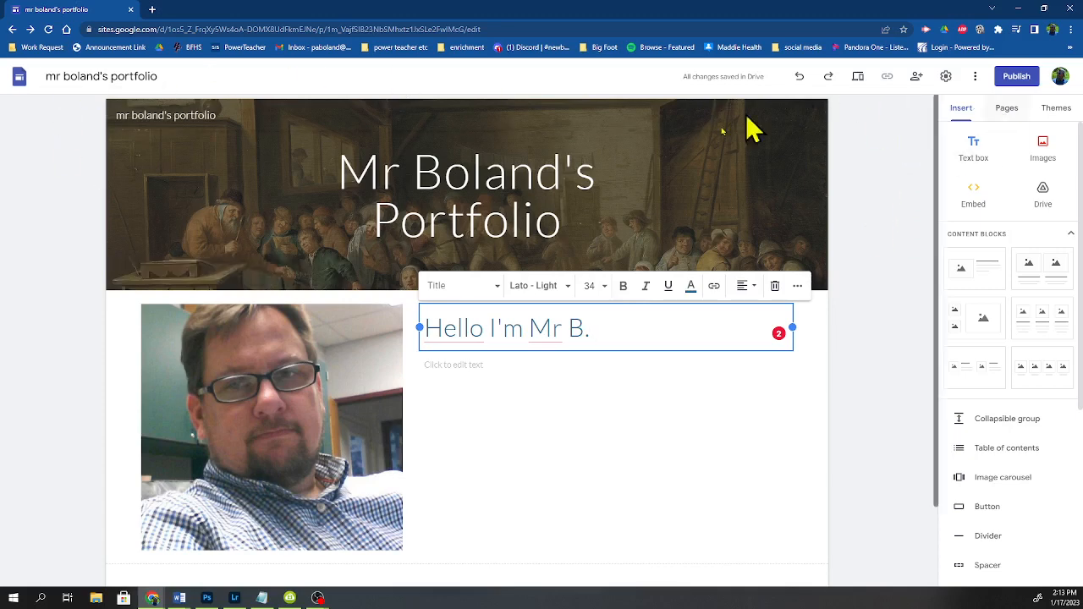
Step: Add a new site page named My art class
left_click(1007, 115)
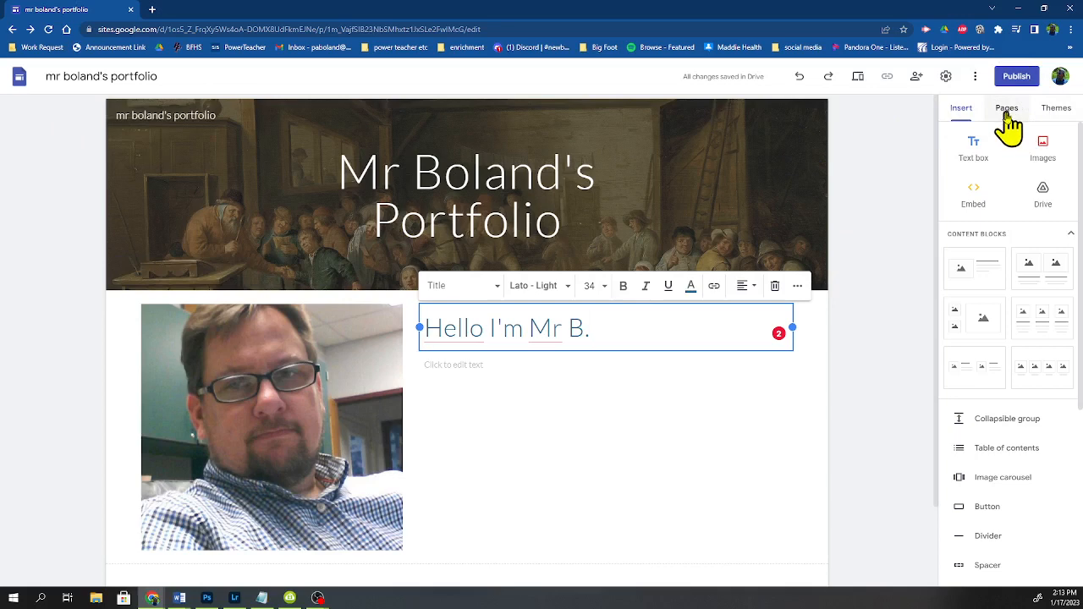
left_click(1007, 114)
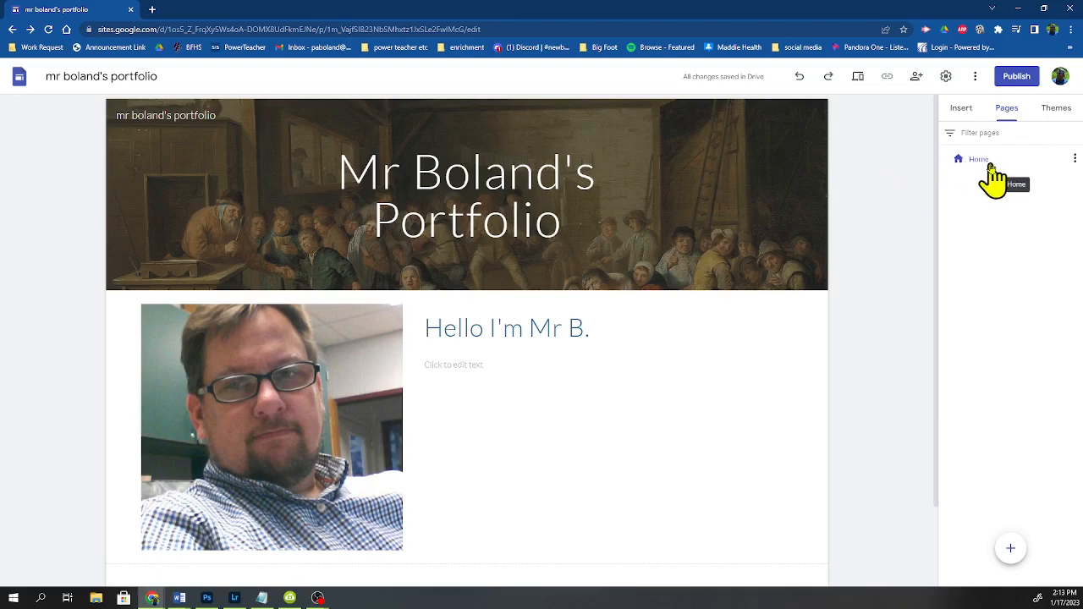
mouse_move(1011, 555)
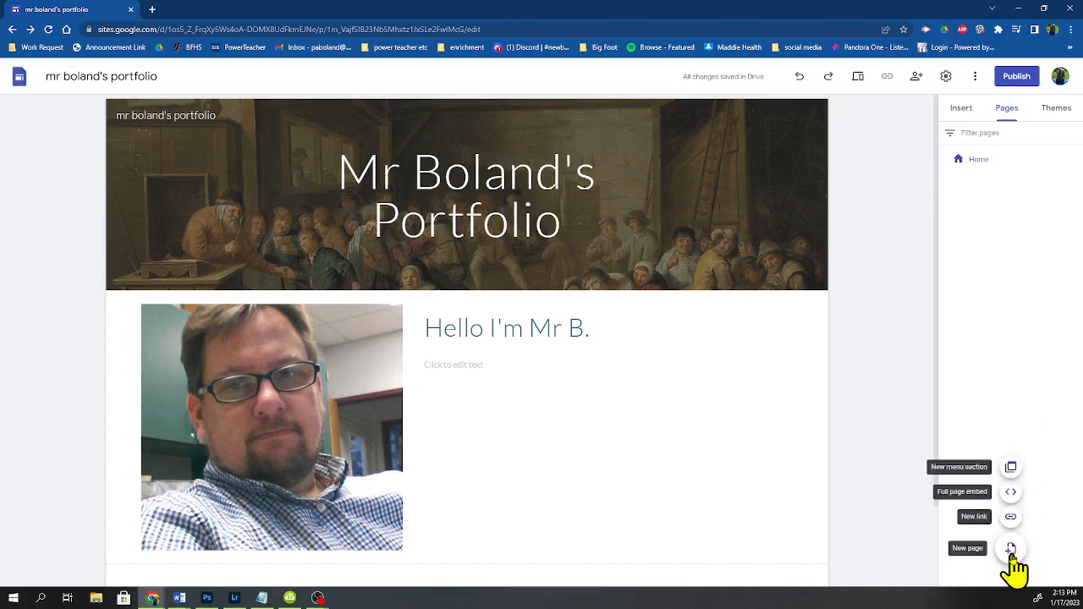
left_click(1011, 551)
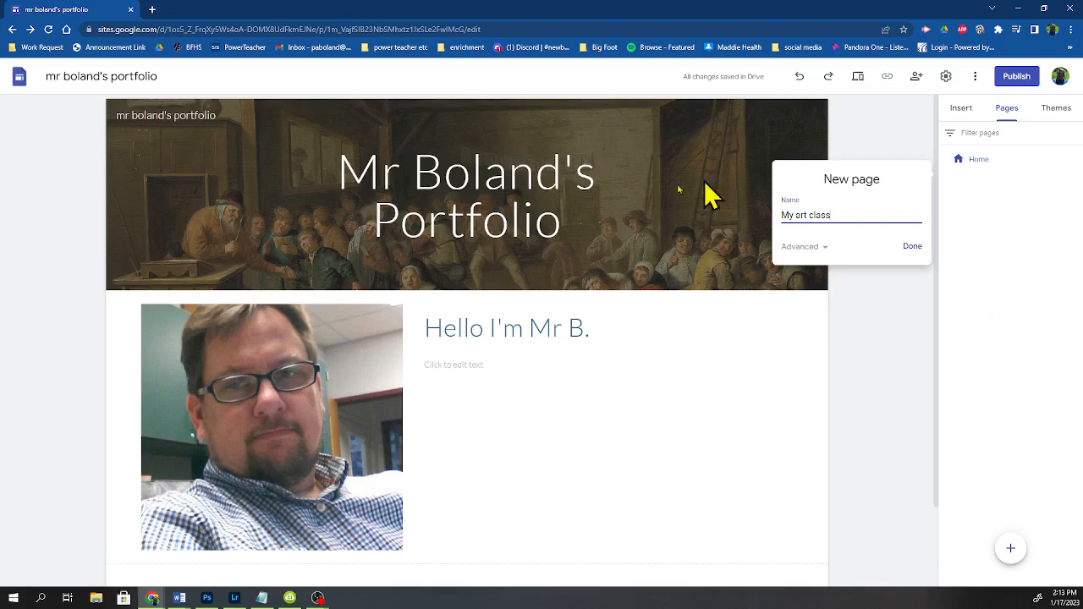
left_click(913, 247)
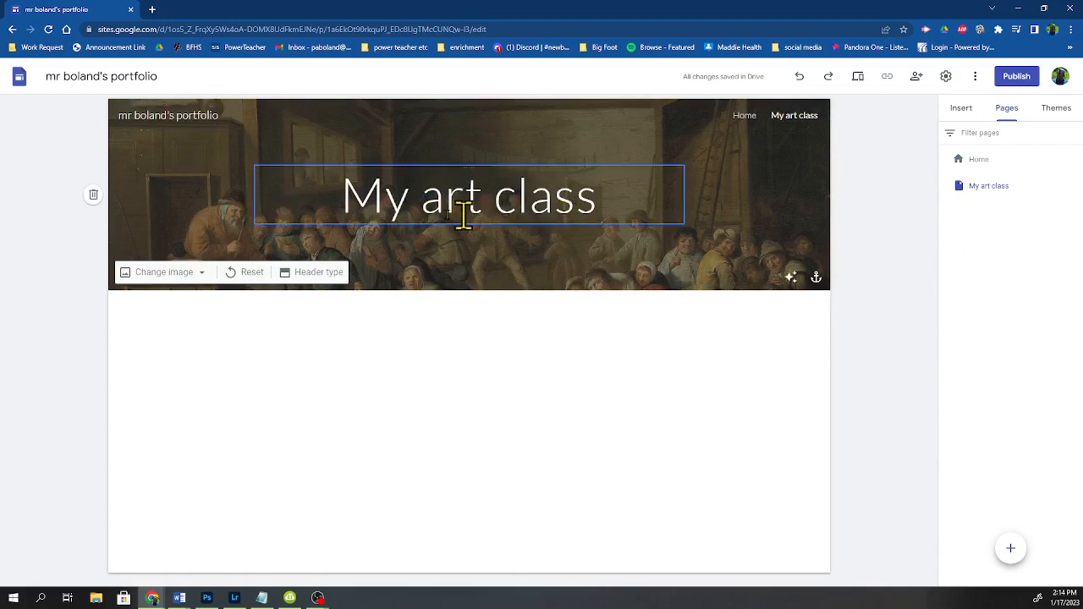
Step: Insert a three-column image-and-text content block on the My art class page
mouse_move(110, 213)
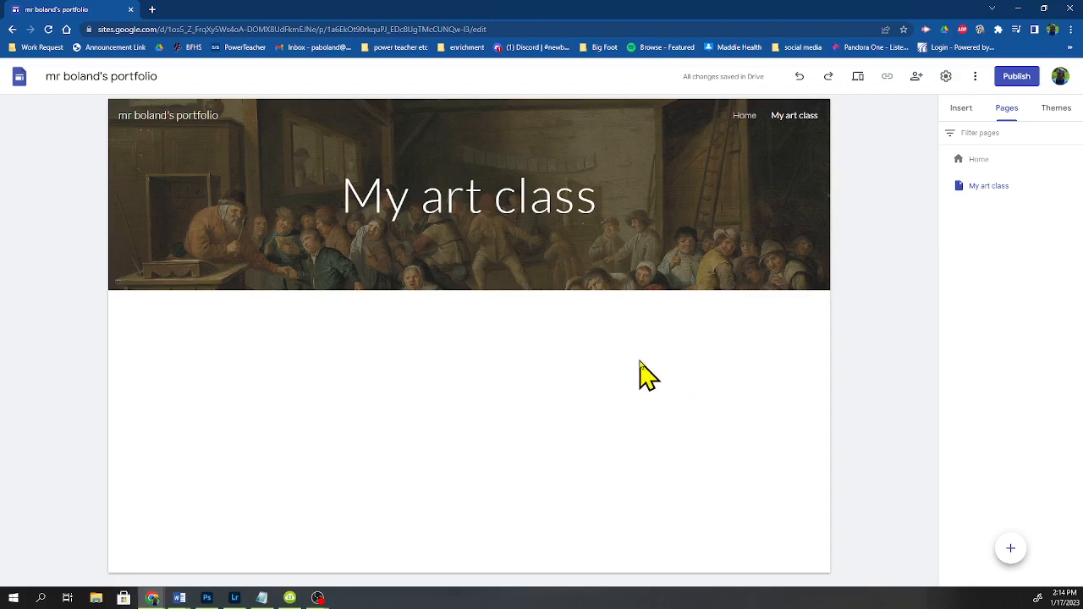
left_click(962, 109)
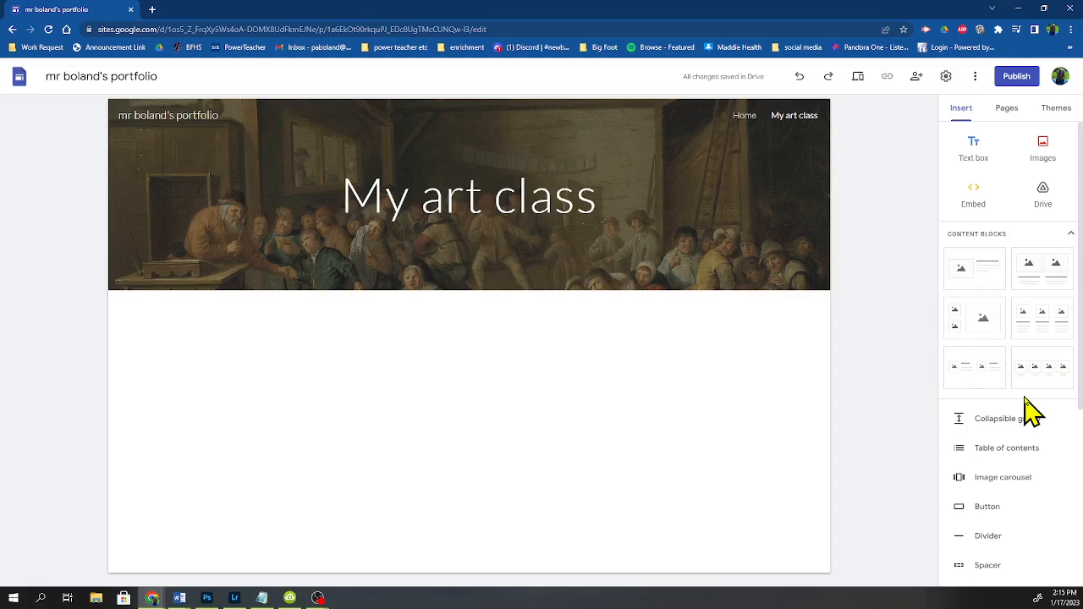
left_click(1041, 322)
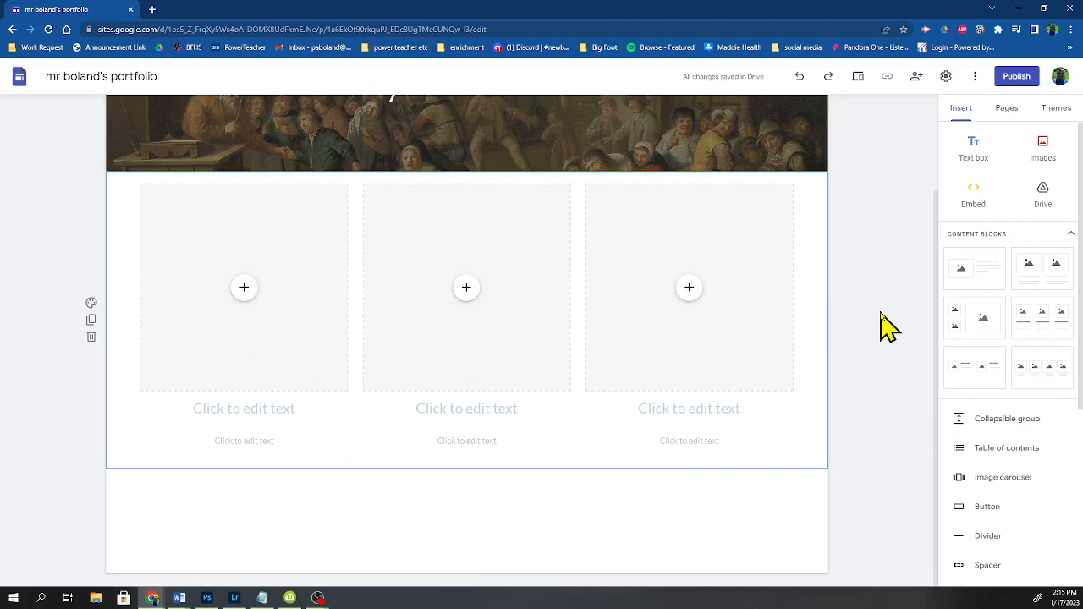
Step: Switch between the Home and My art class pages to review their layouts
scroll(880, 315, "up", 2)
scroll(880, 318, "down", 1)
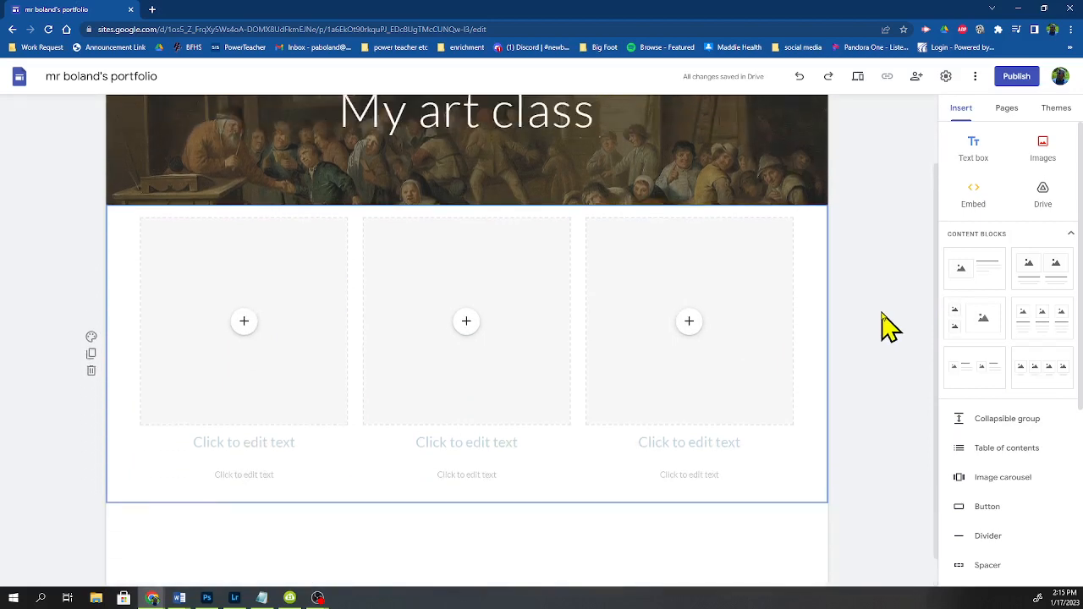
scroll(876, 313, "up", 1)
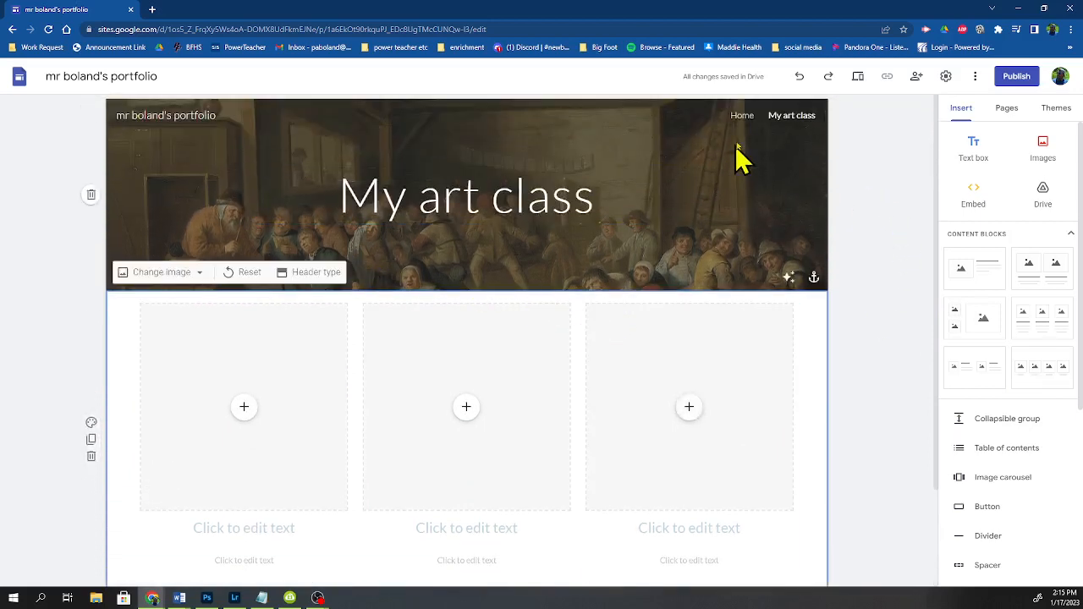
left_click(742, 116)
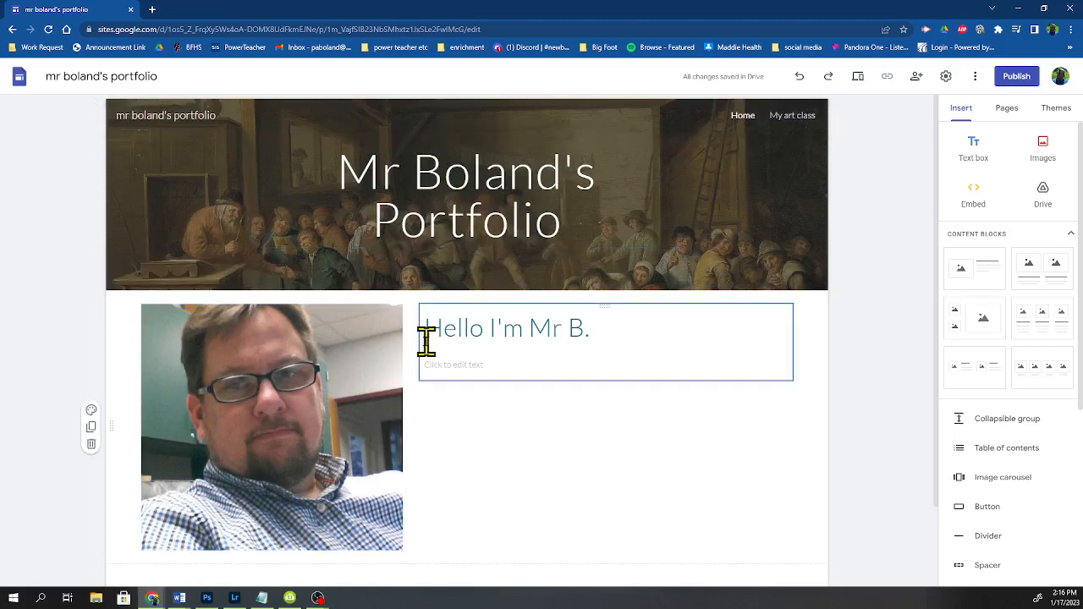
left_click(793, 119)
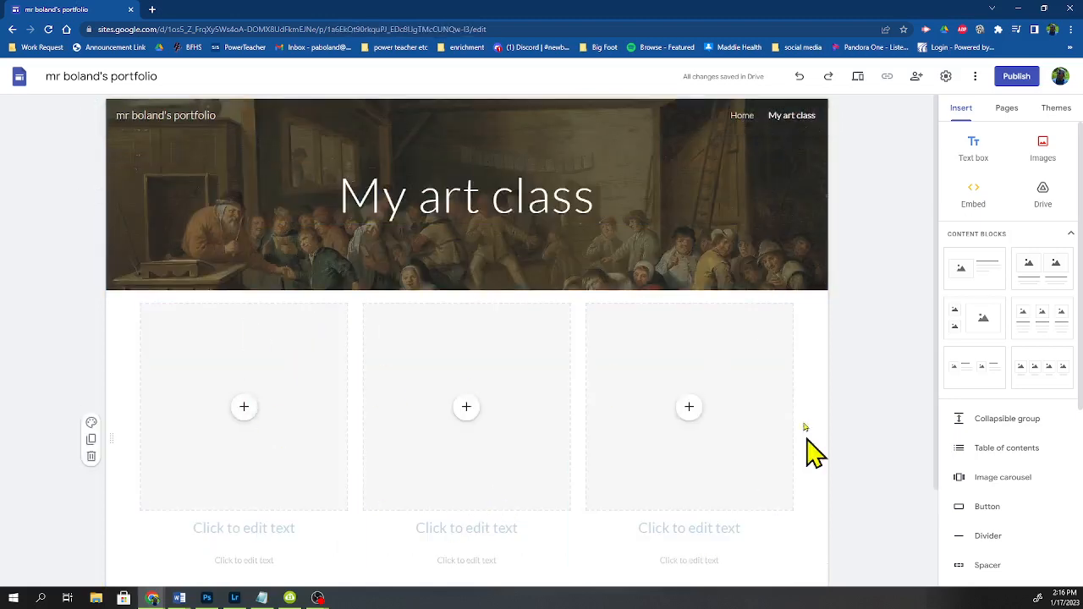
scroll(761, 427, "down", 2)
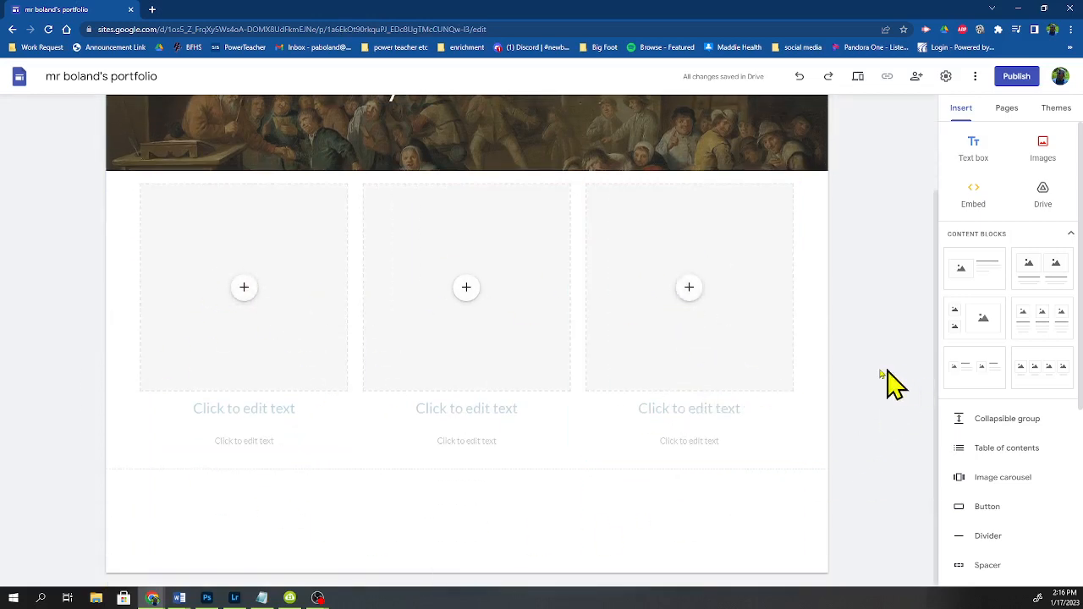
Step: Review the Home page, then reopen the My art class page from the pages list
scroll(855, 385, "up", 1)
scroll(858, 387, "down", 1)
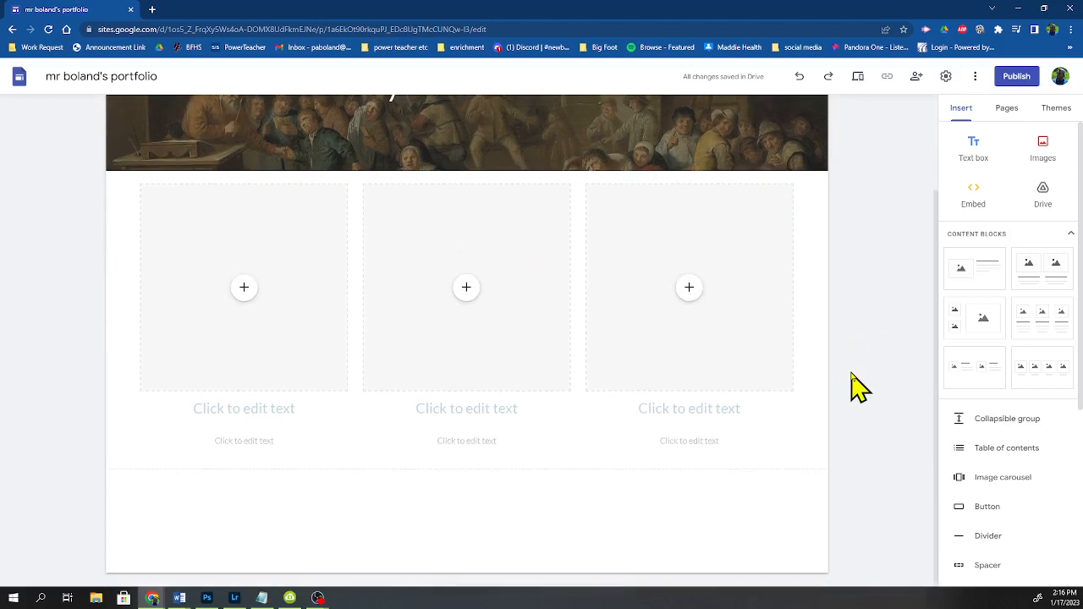
scroll(847, 194, "up", 1)
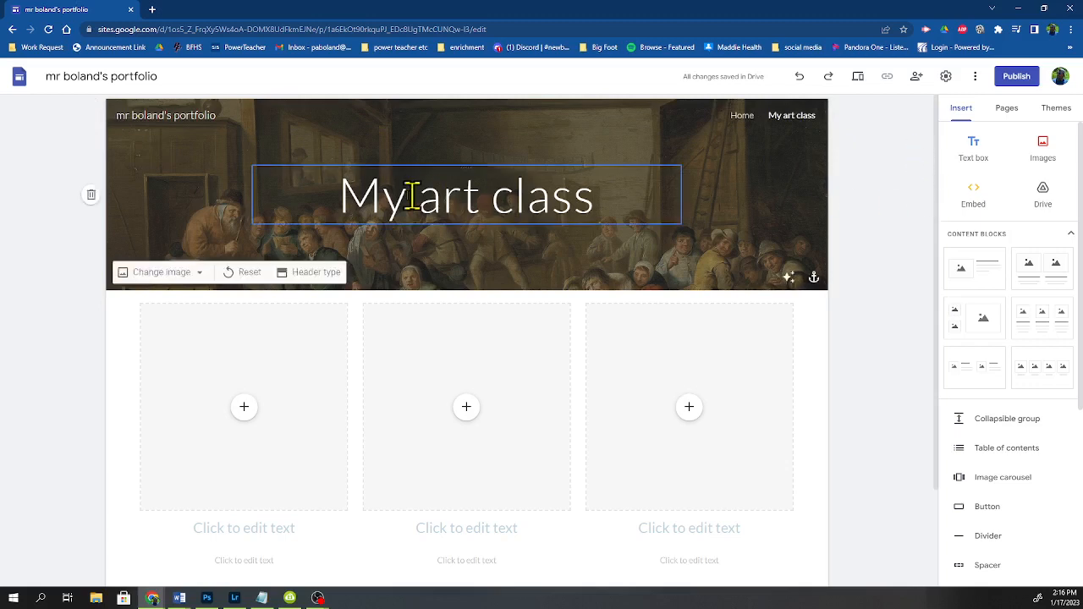
left_click(742, 118)
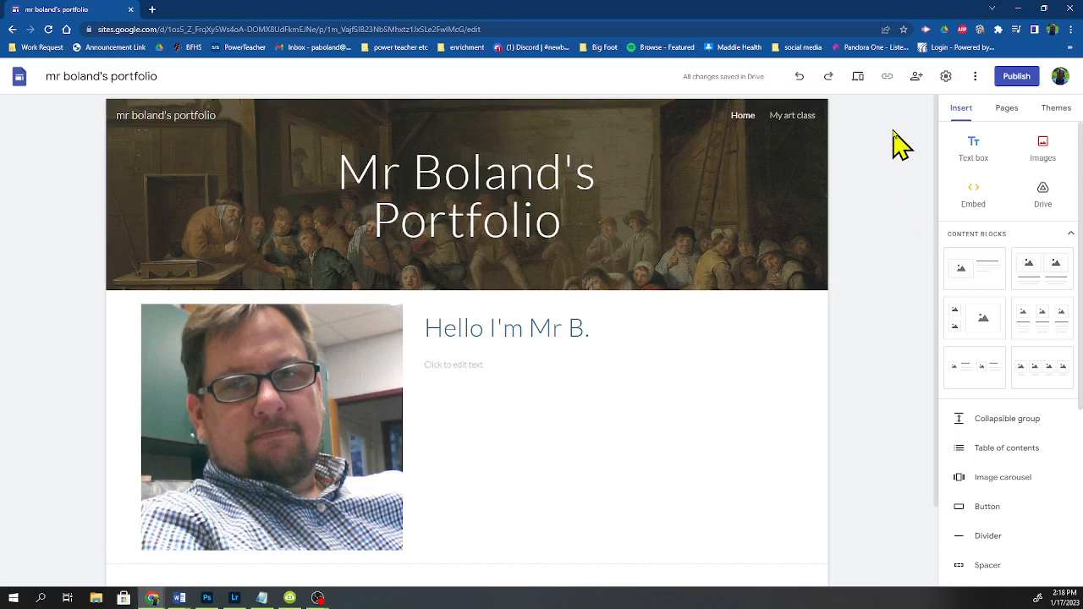
left_click(1011, 108)
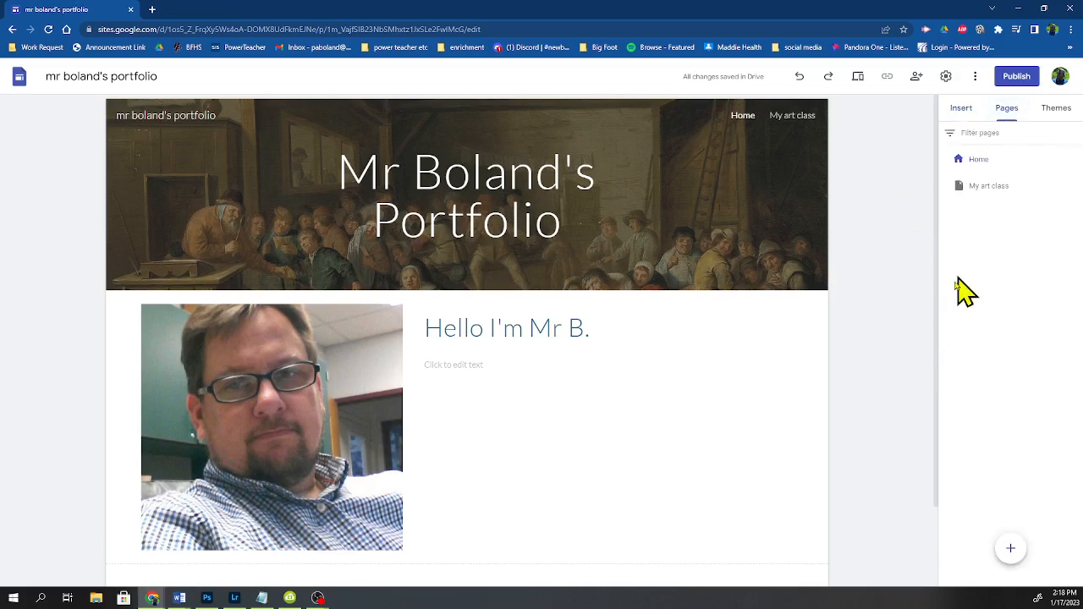
left_click(793, 116)
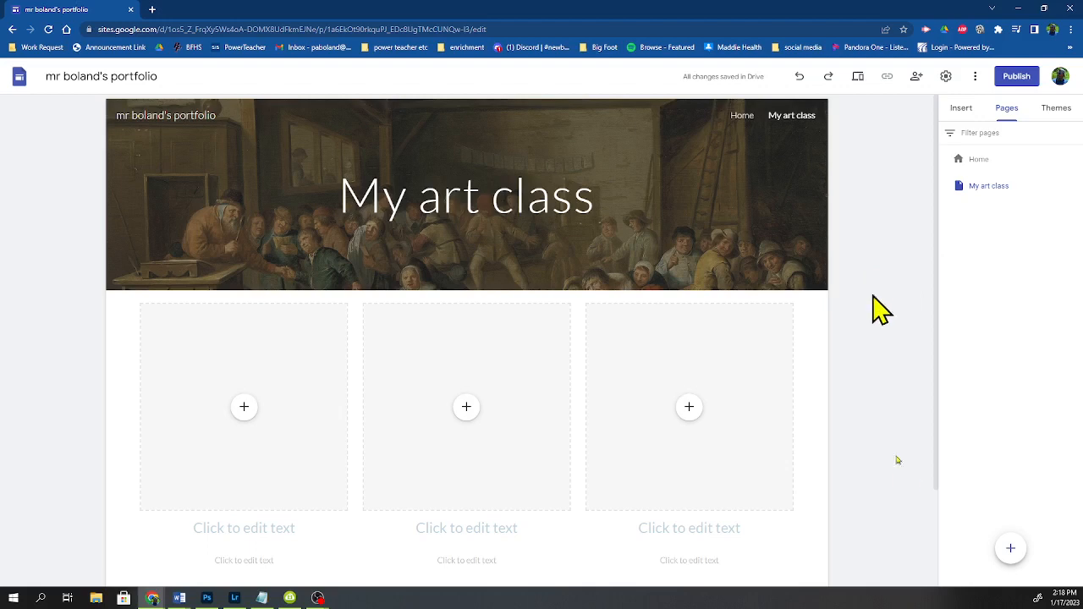
Step: Preview the site, moving from the My art class page to Home, and close the preview
left_click(858, 78)
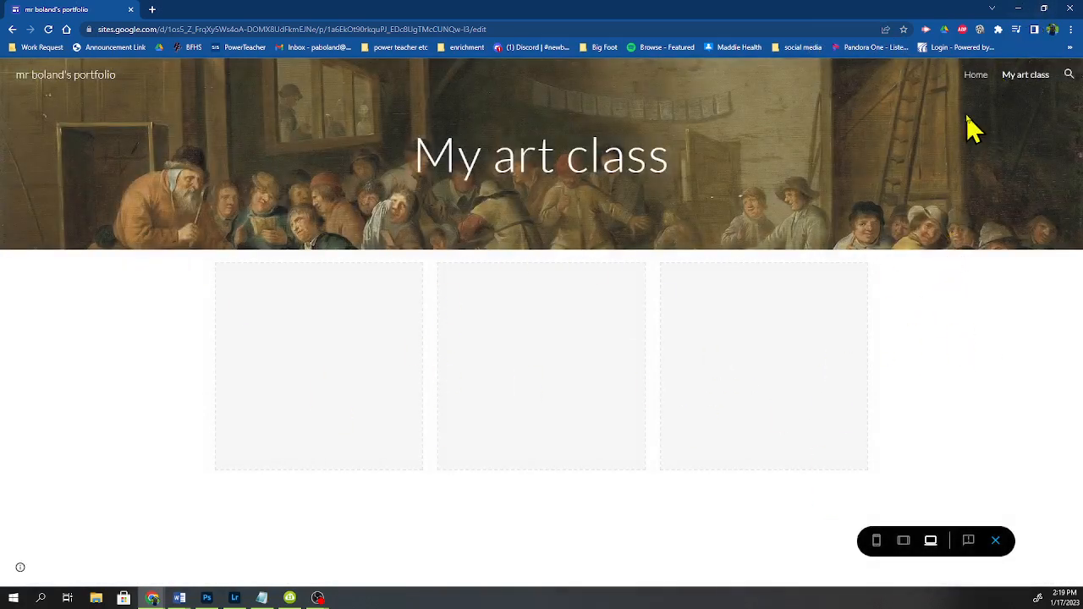
left_click(976, 78)
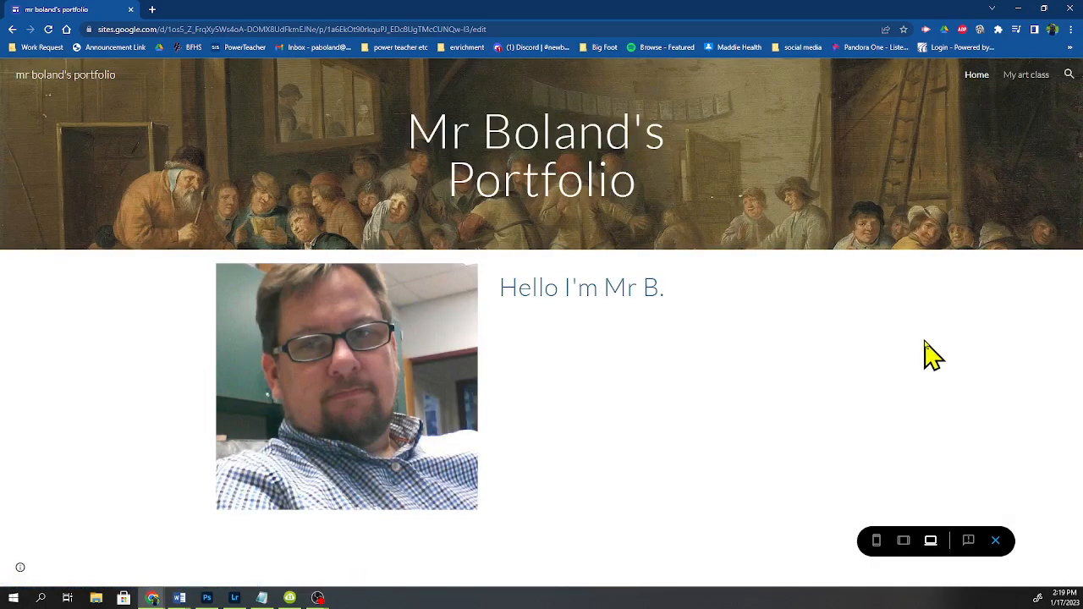
left_click(996, 541)
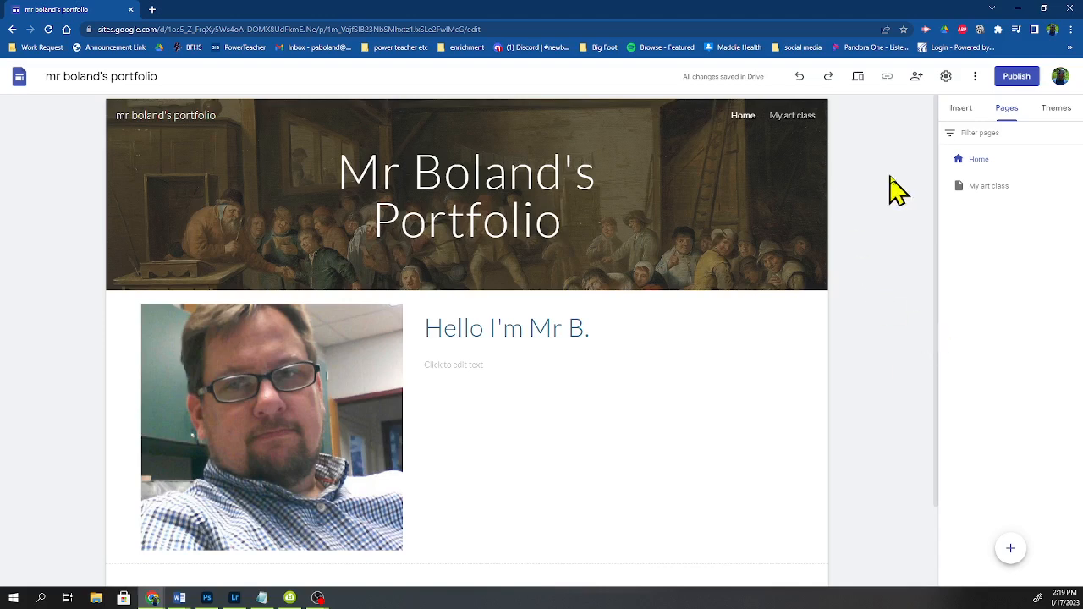
Step: Publish the site at the web address mr-bolands-portfolio and view the published site
left_click(1018, 84)
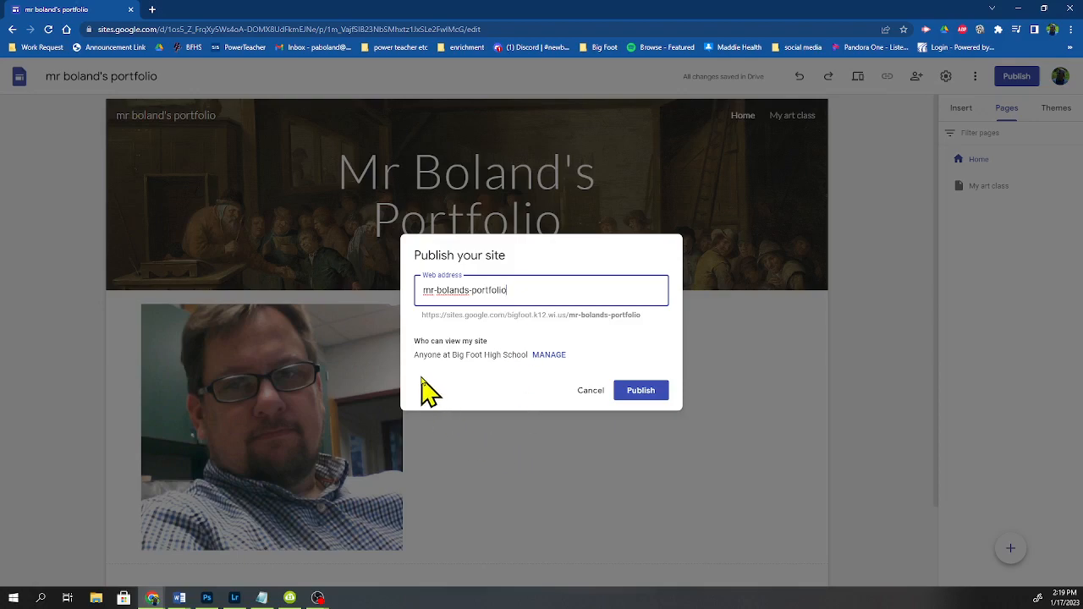
left_click(641, 392)
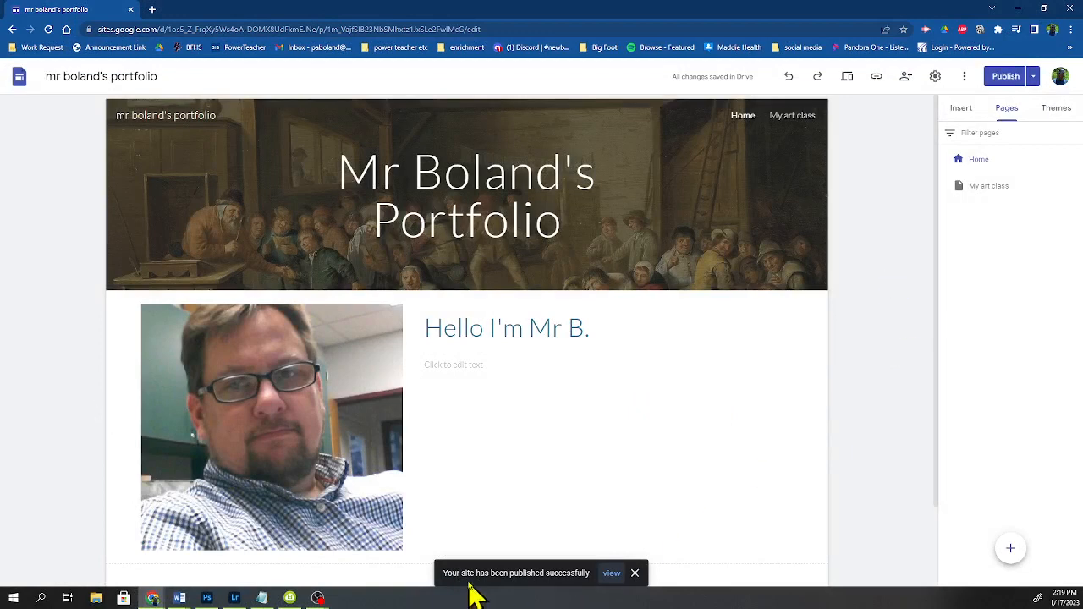
left_click(611, 574)
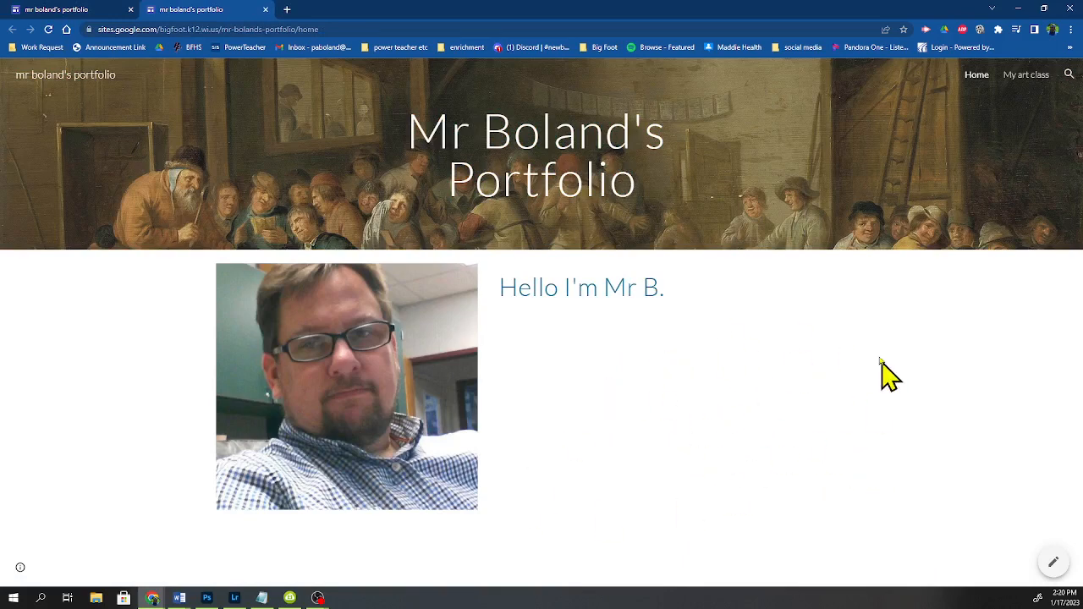
Step: Browse the published pages, copy the published home page's web address, and close that tab
left_click(1028, 76)
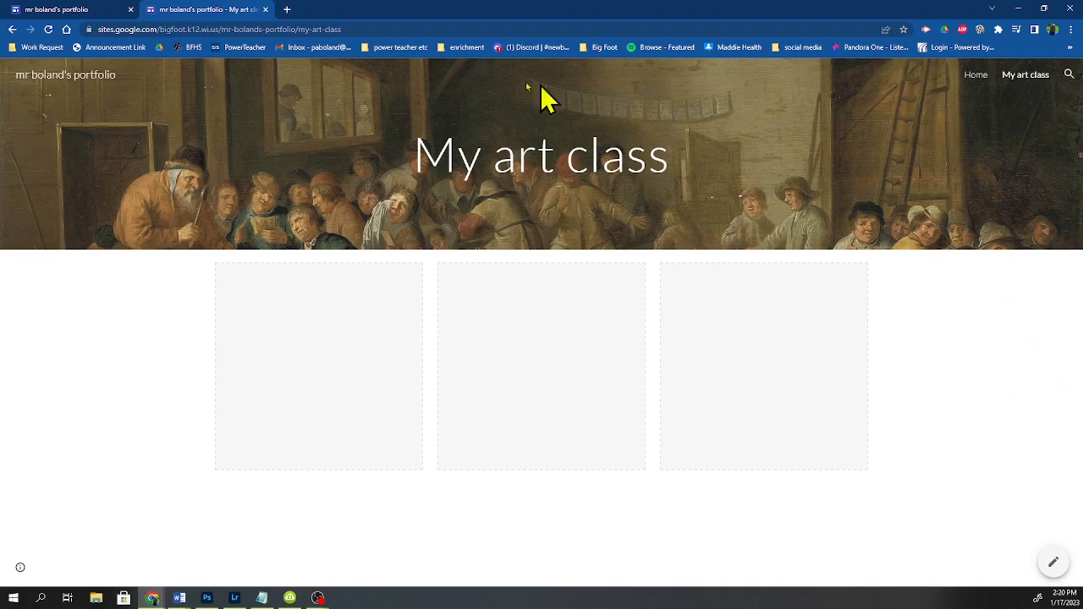
left_click(976, 76)
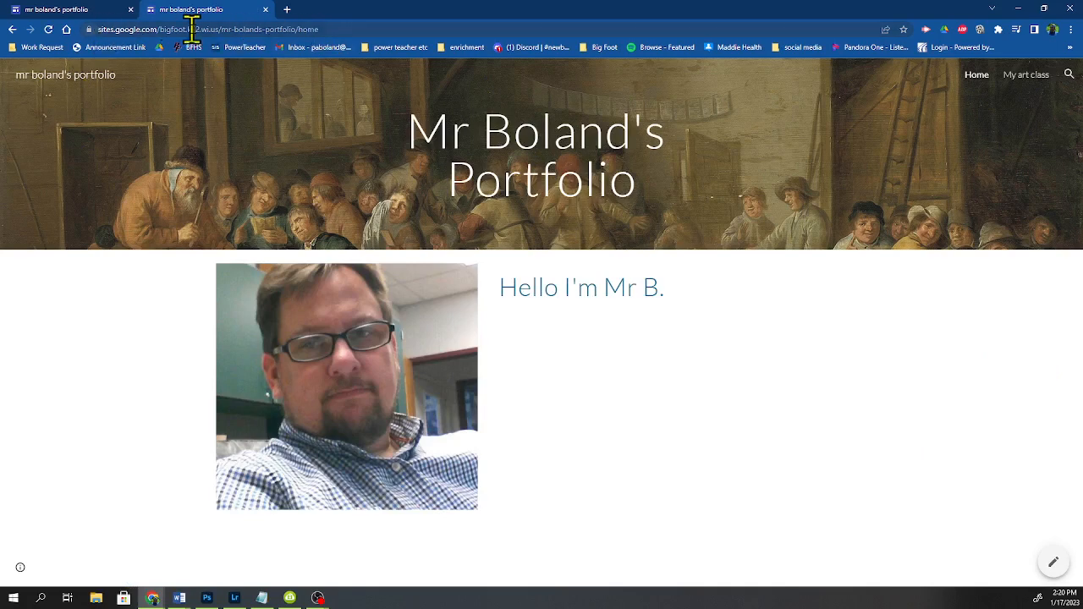
left_click(316, 27)
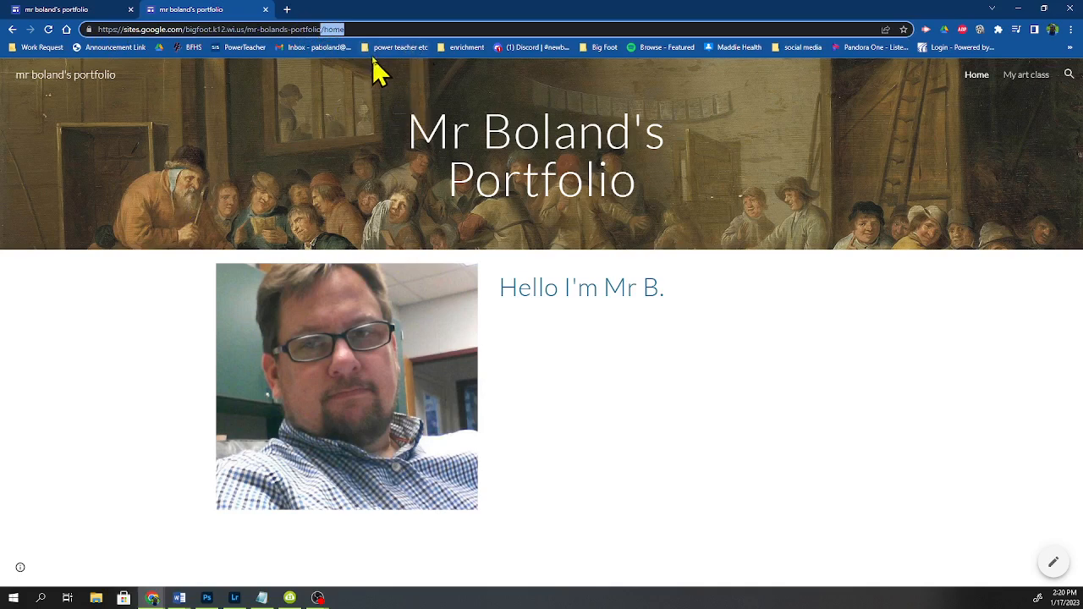
left_click(380, 28)
left_click_drag(387, 28, 38, 34)
key("ctrl+c")
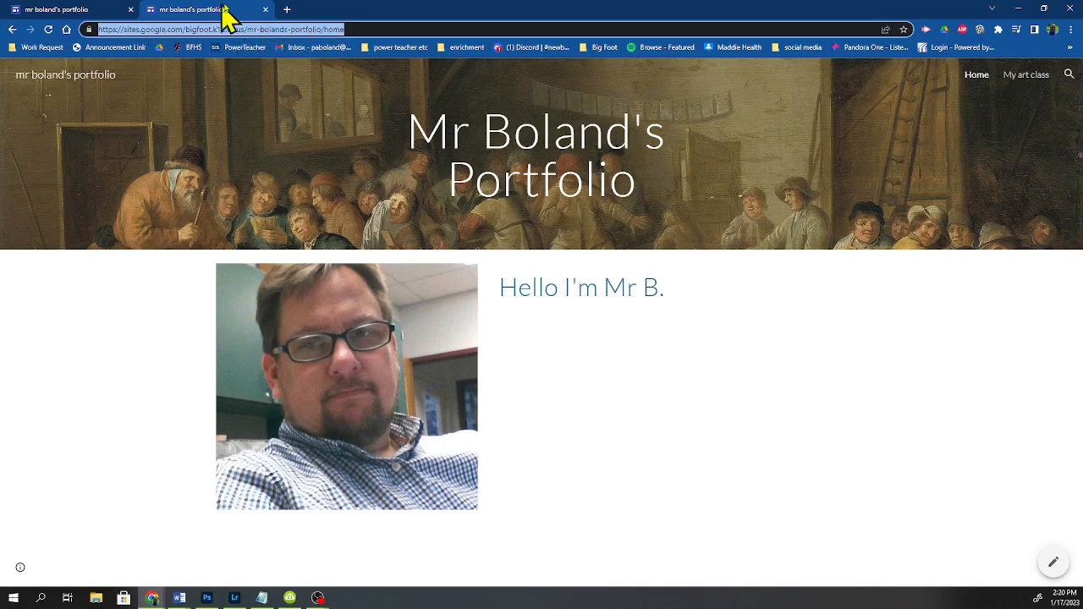
left_click(265, 9)
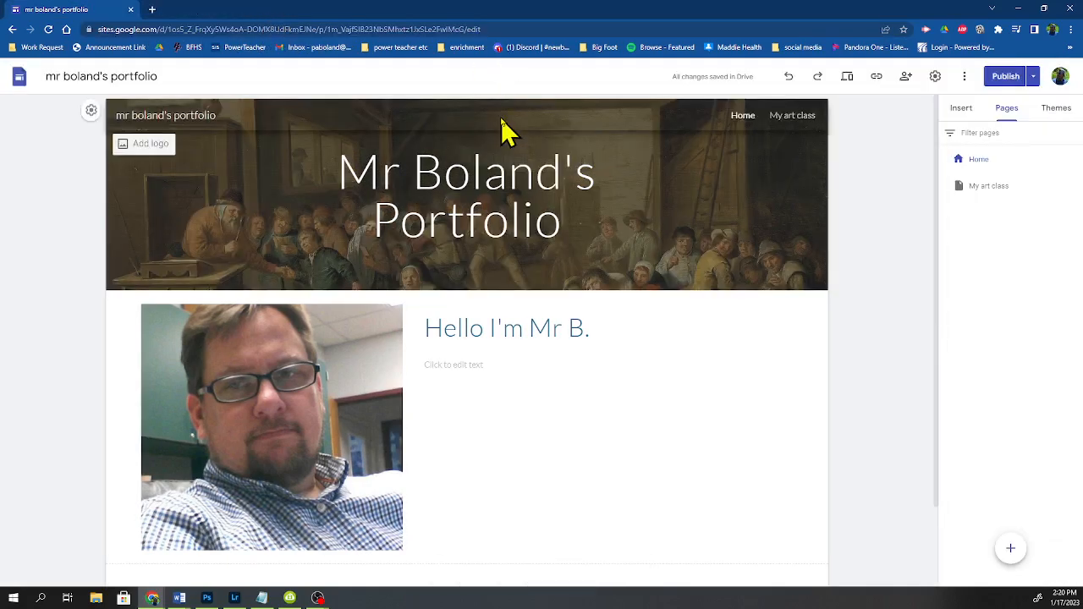
left_click(495, 29)
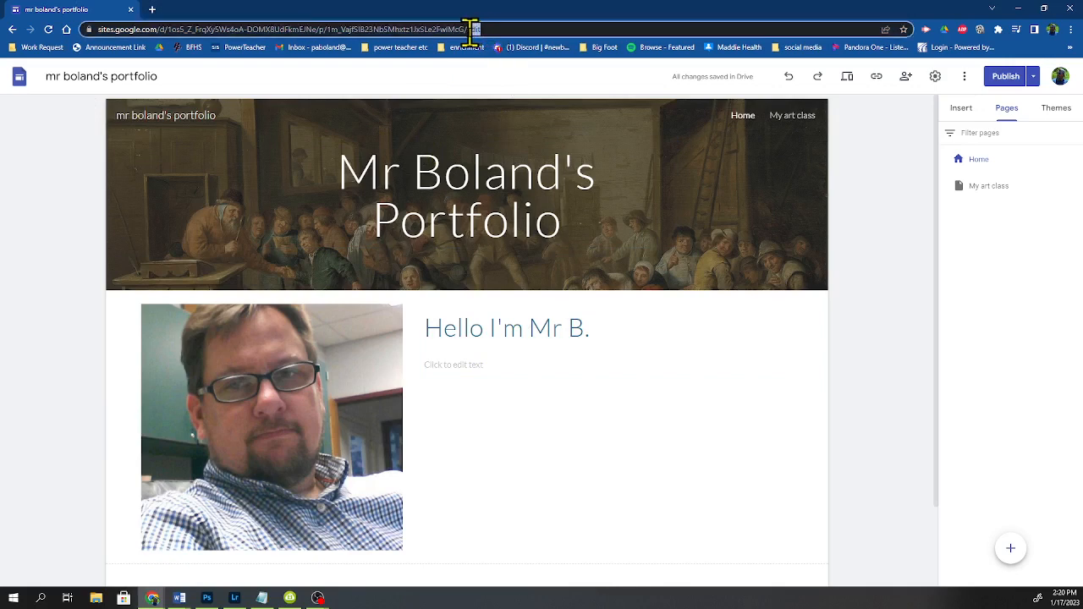
left_click_drag(469, 32, 469, 33)
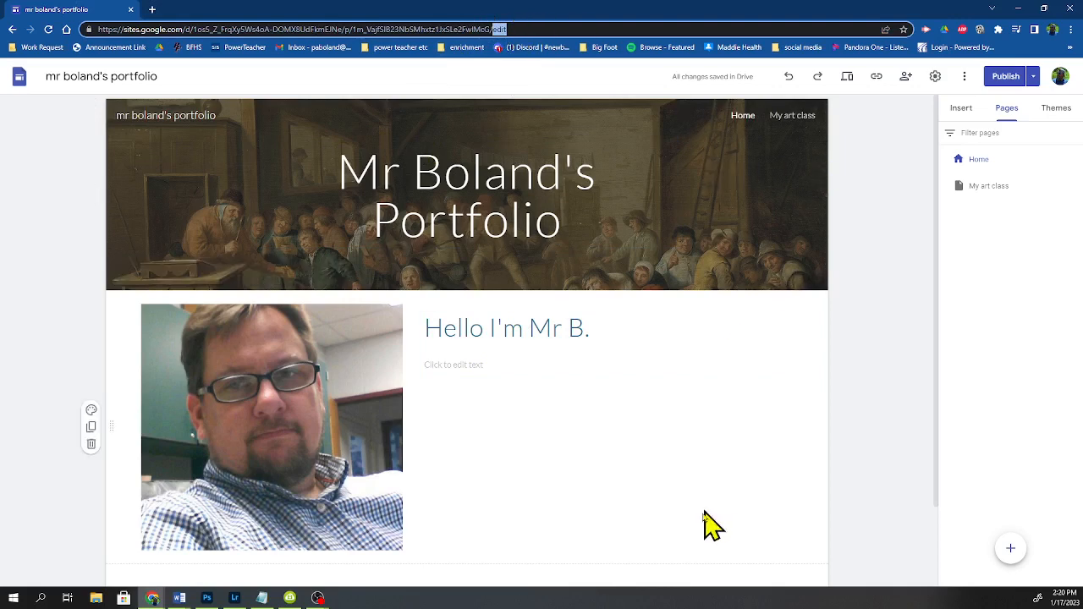
left_click(924, 382)
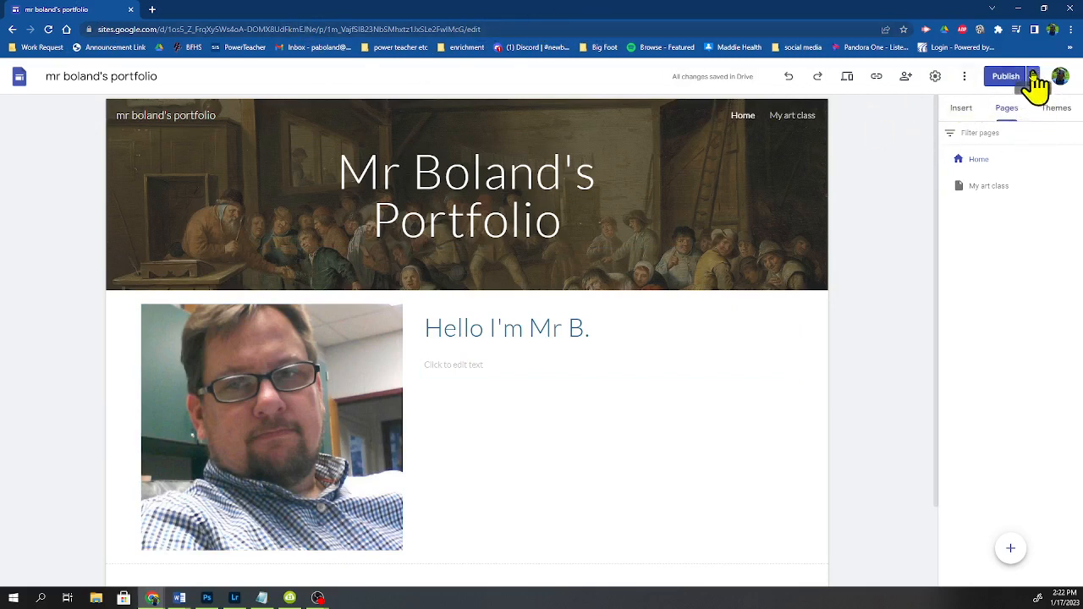
Step: Open Google Classroom in a new tab and go to the Studio 32 class's Classwork page
left_click(154, 9)
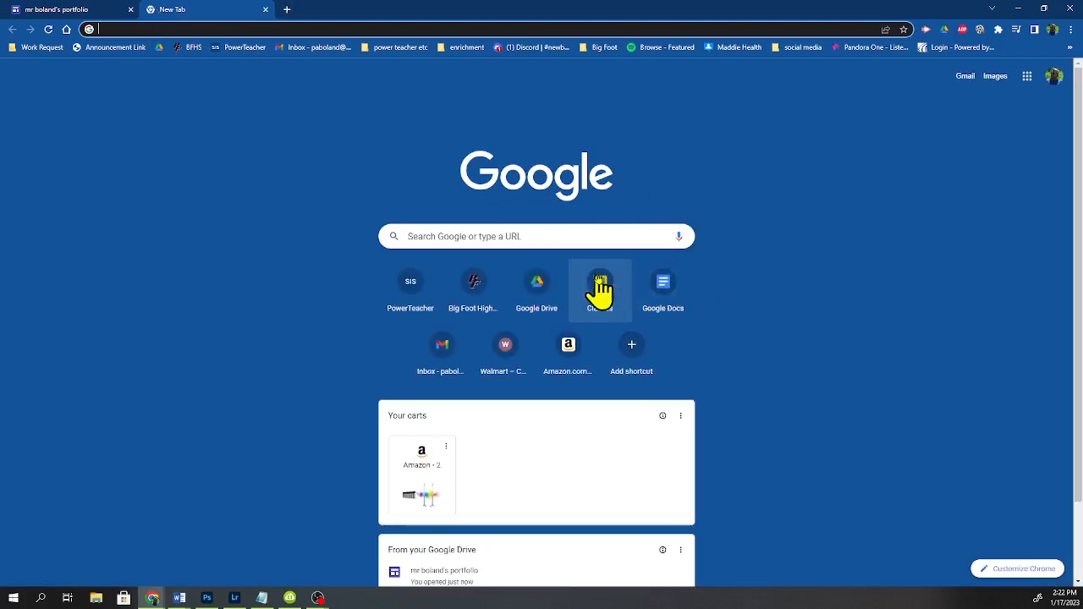
left_click(599, 281)
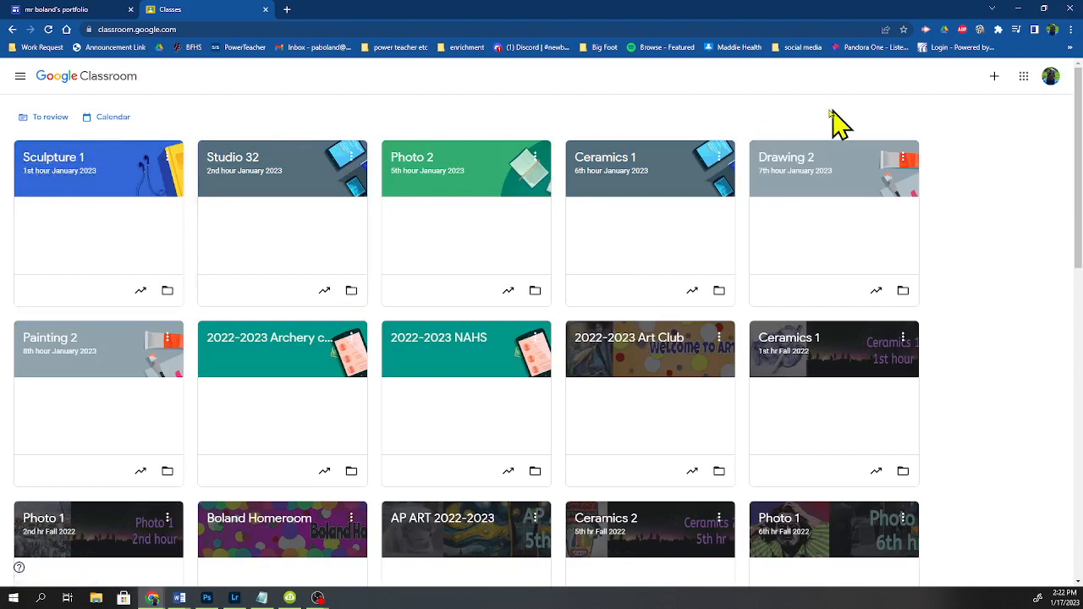
left_click(223, 166)
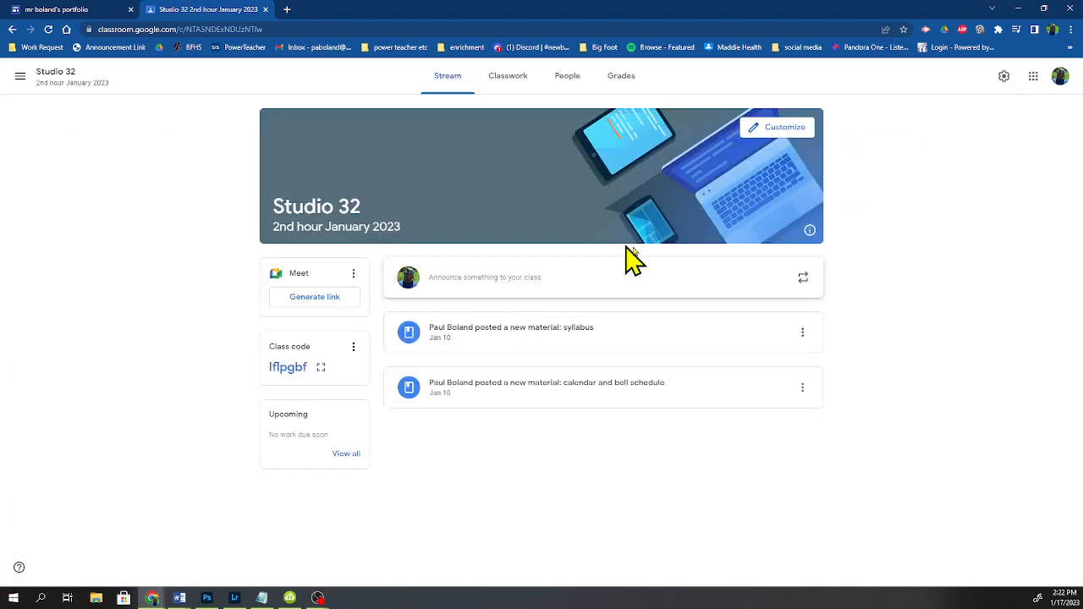
left_click(508, 78)
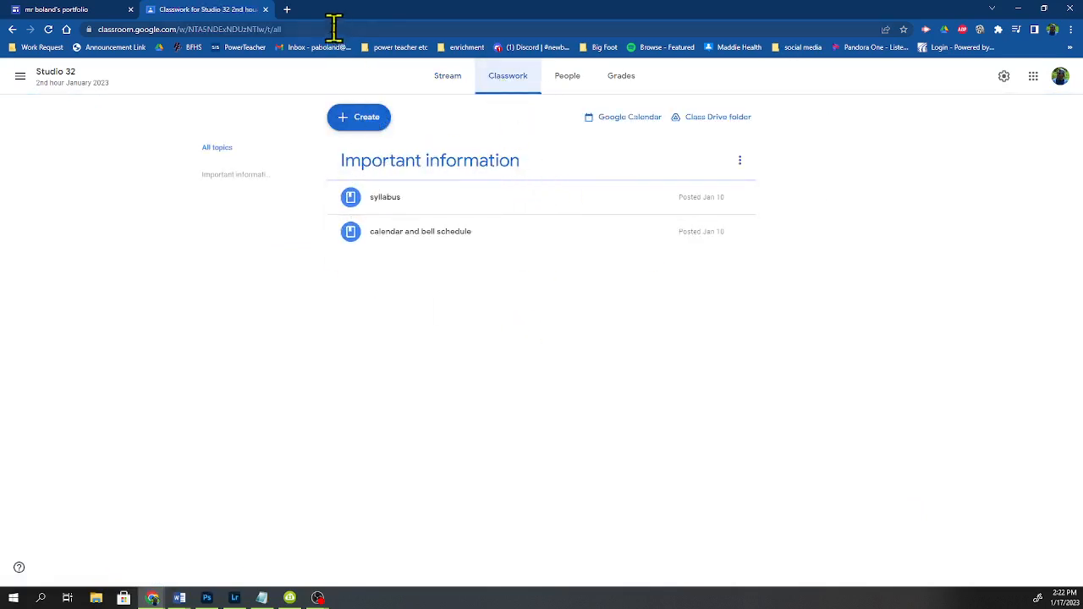
Step: Open the copied published site address in another new tab
left_click(287, 9)
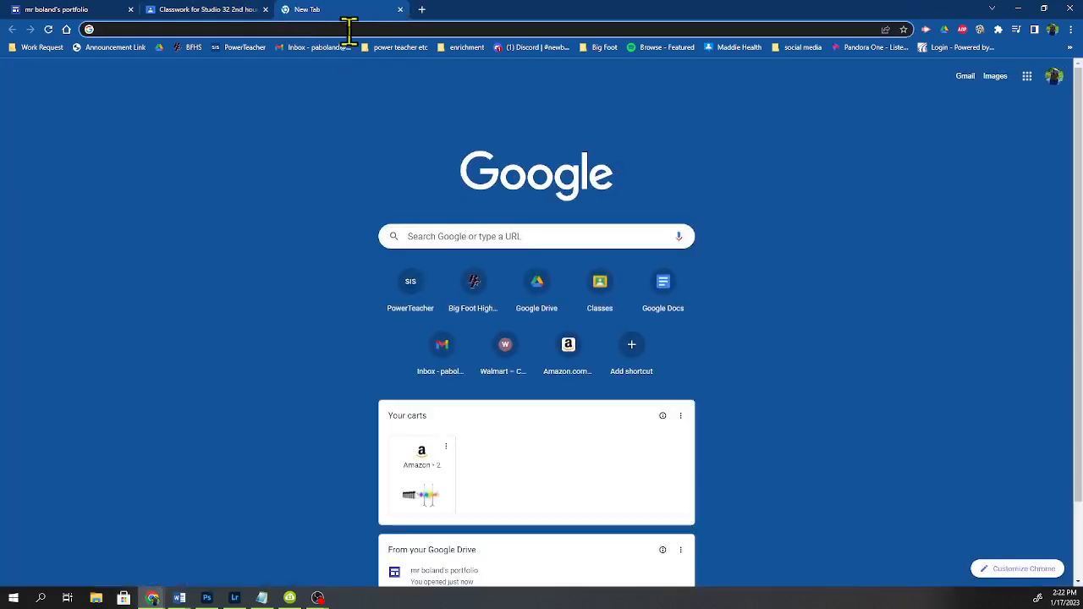
key("ctrl+v")
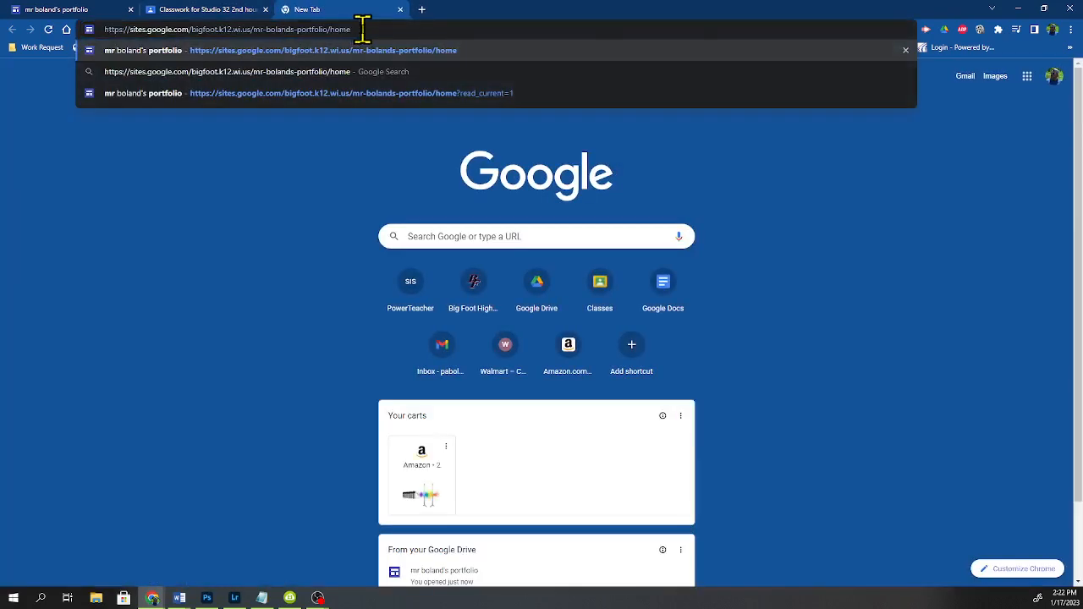
key("Return")
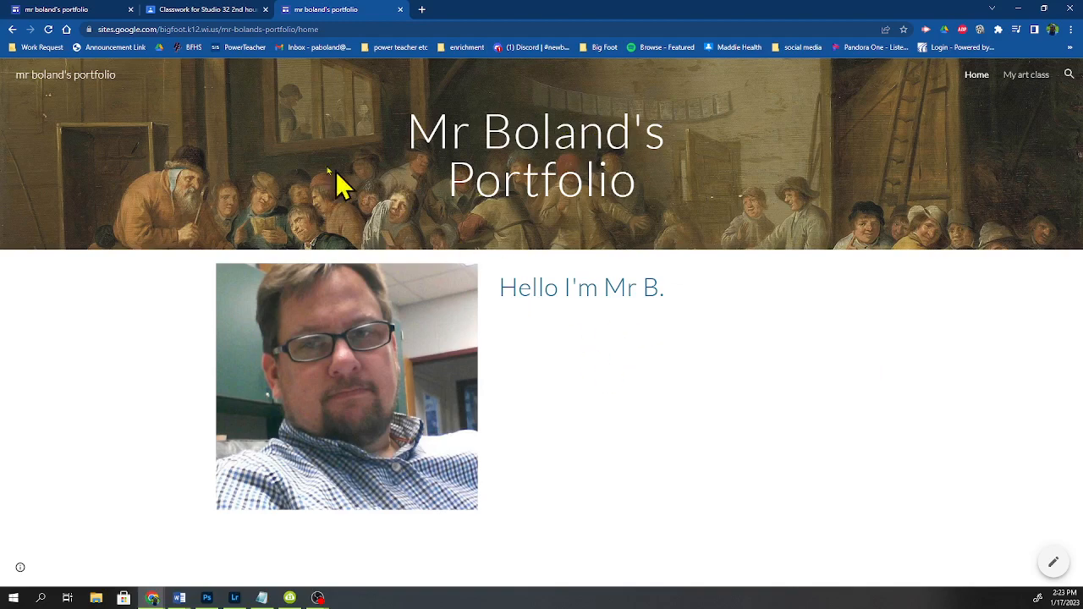
Step: Close the published site and Classroom tabs to return to the site editor
left_click(54, 12)
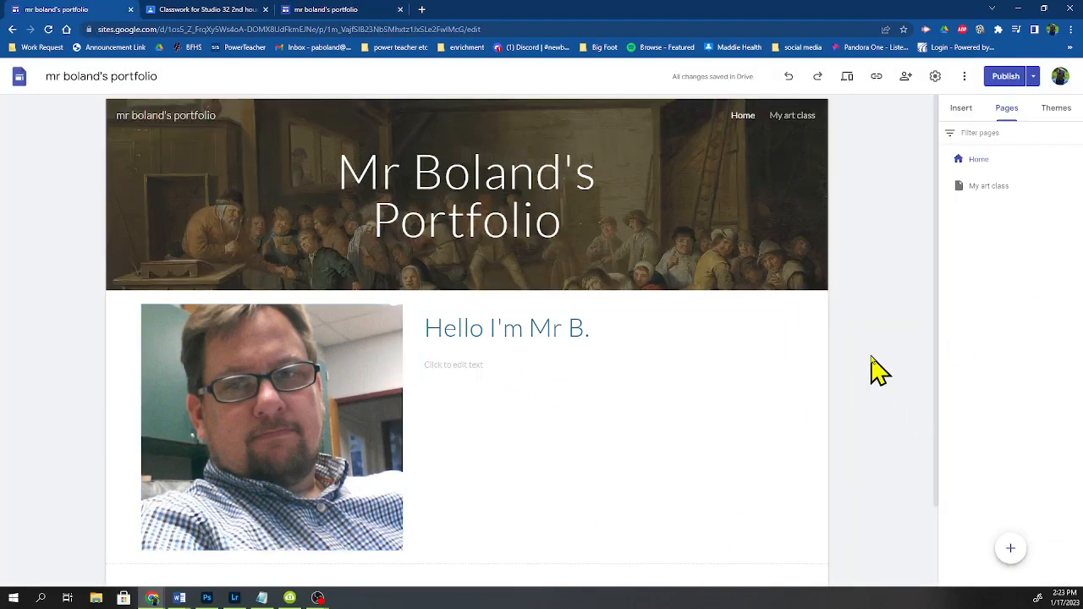
left_click(328, 15)
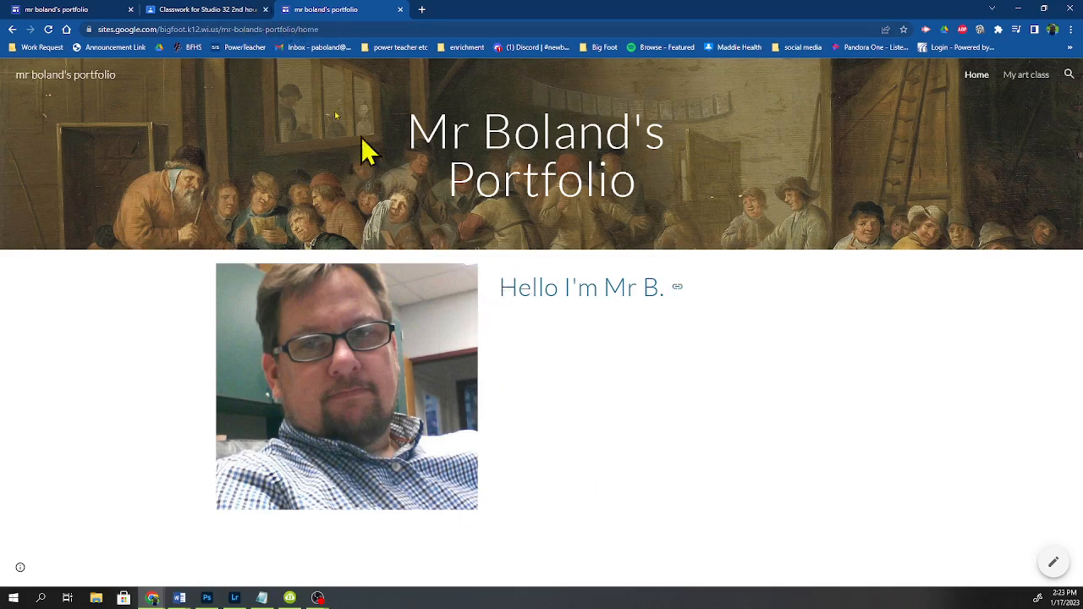
left_click(182, 12)
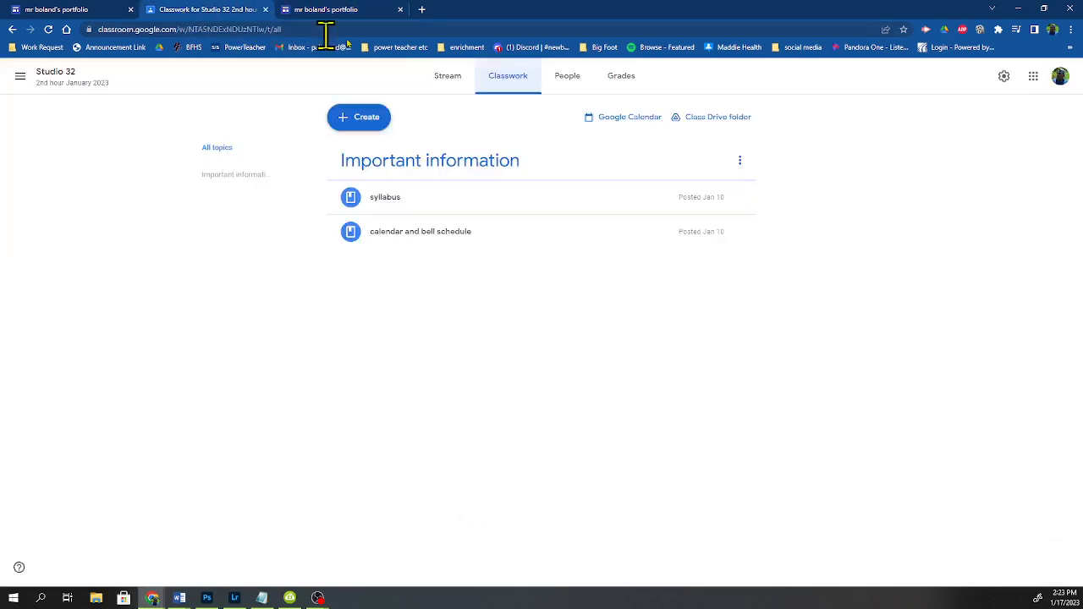
left_click(400, 9)
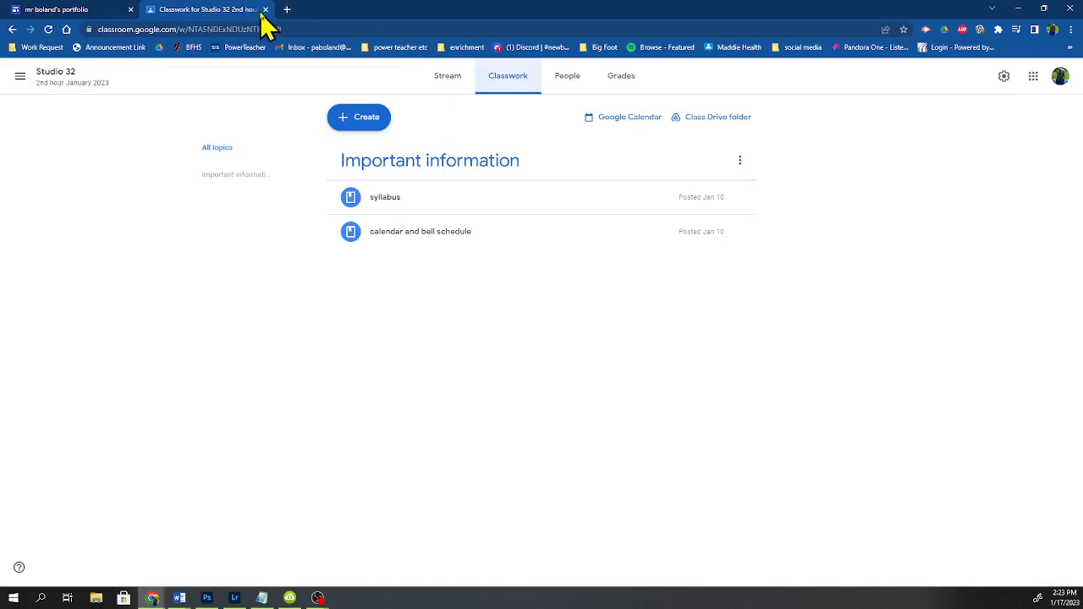
left_click(265, 11)
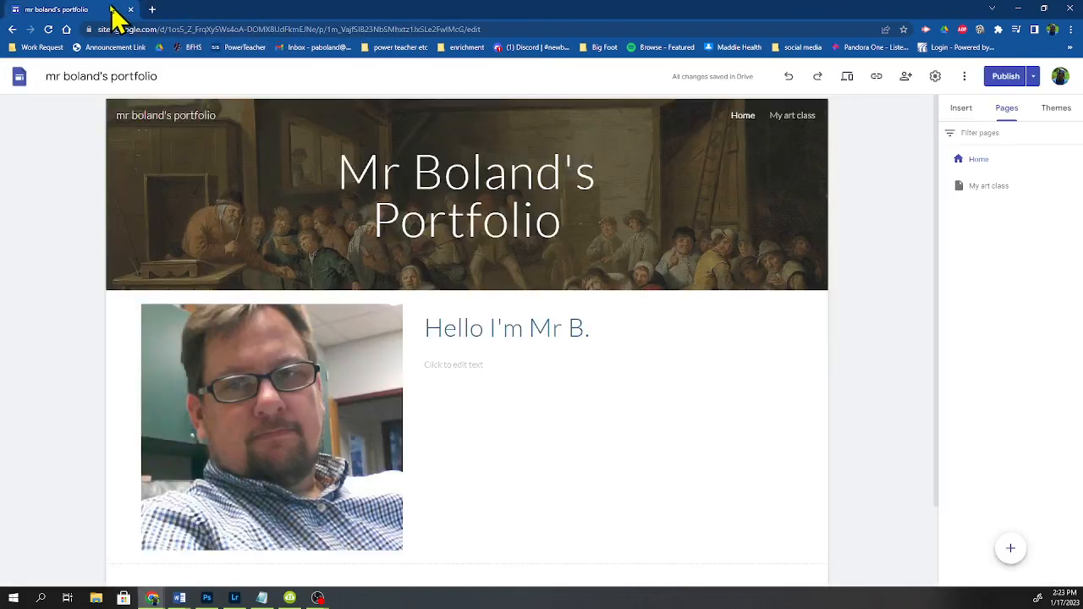
Step: Open the site's sharing settings to check access, then close them
left_click(488, 29)
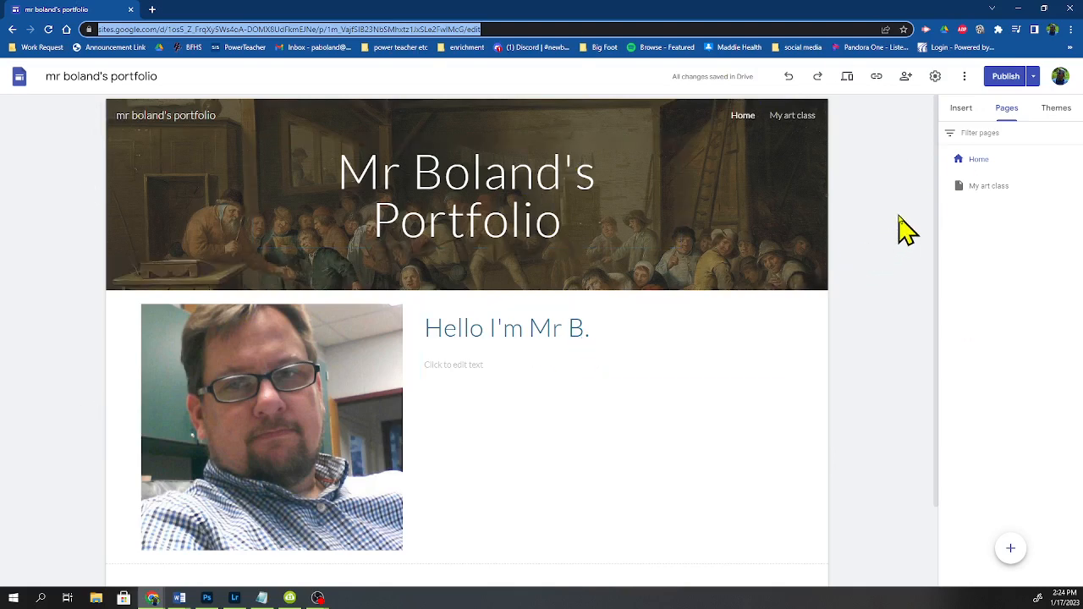
left_click(905, 76)
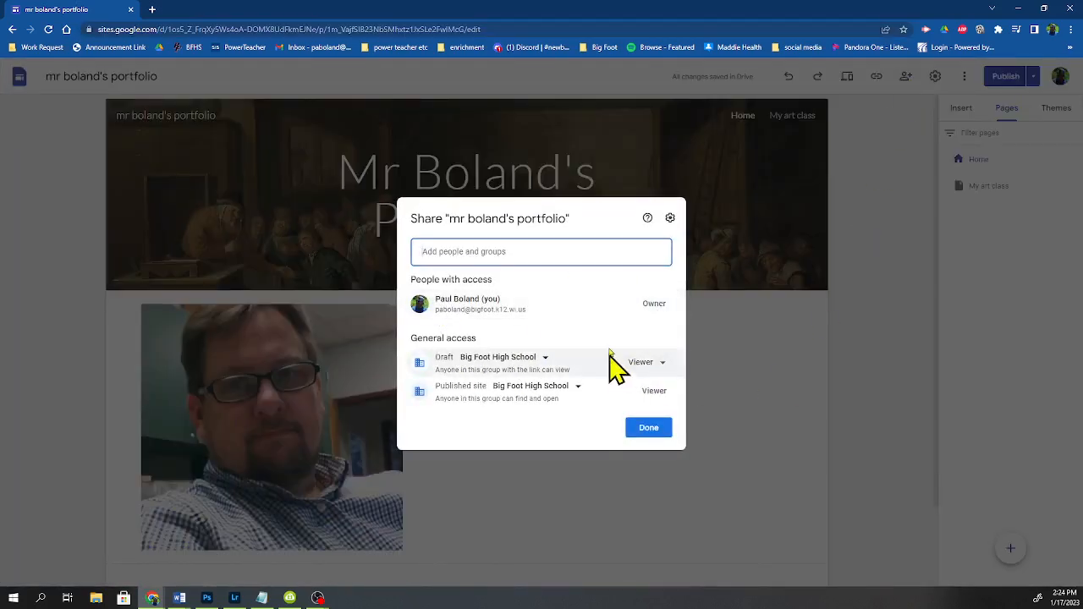
left_click(867, 311)
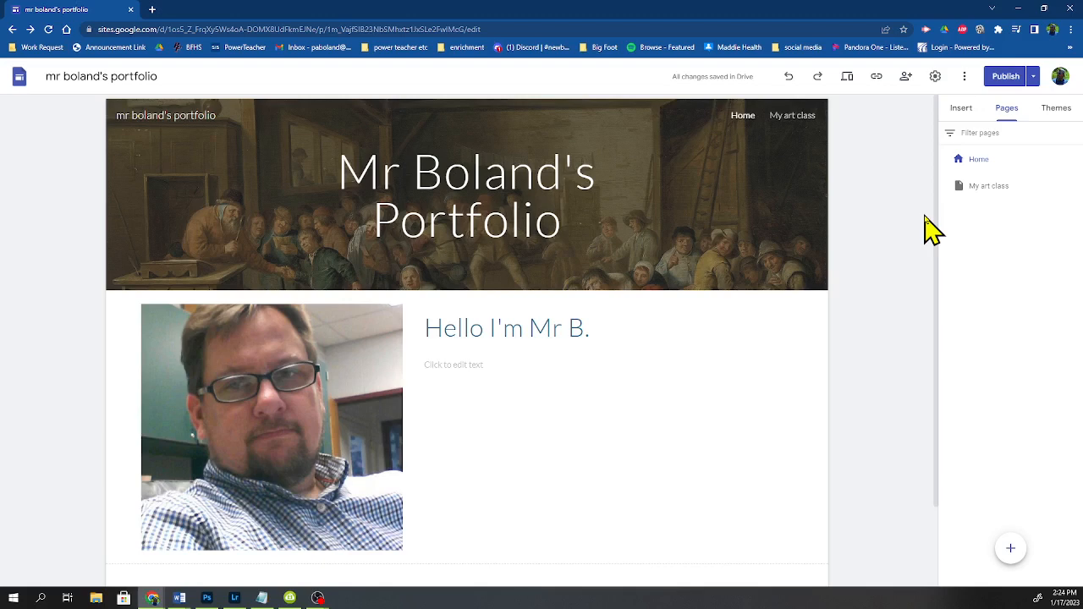
Step: Open the My art class page in the editor and select its header image
left_click(981, 201)
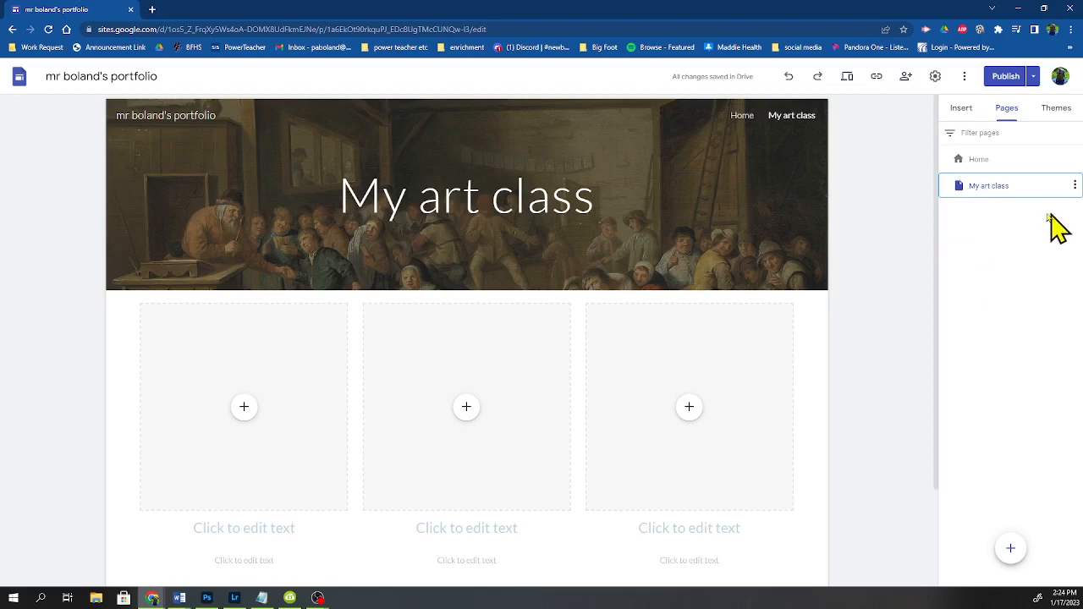
mouse_move(690, 156)
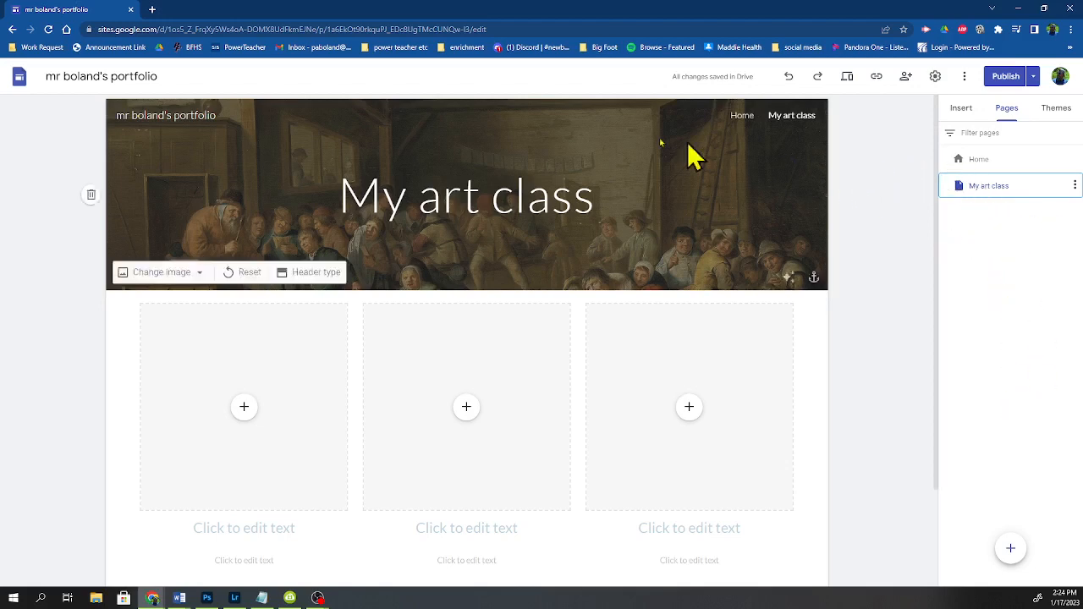